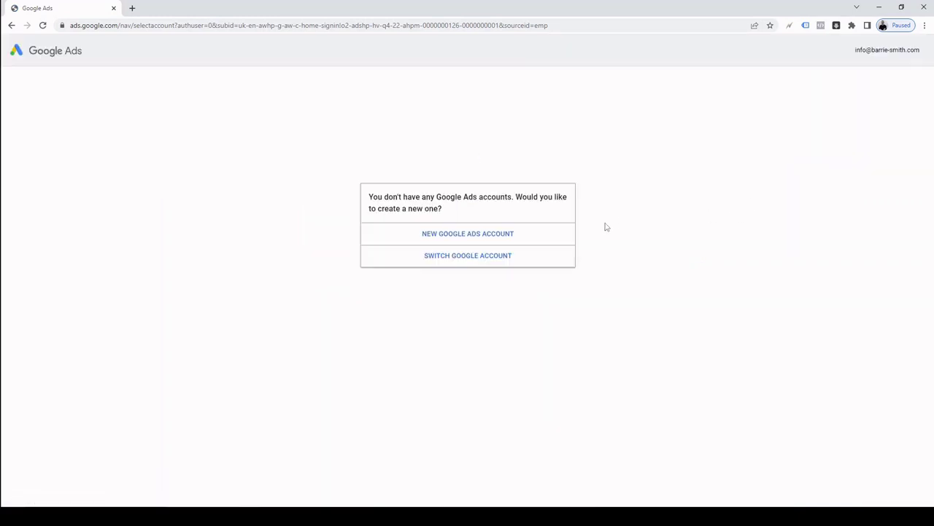
Step: Choose New Google Ads Account on the account selection dialog to begin campaign setup
{"action": "left_click", "coordinate": [477, 238]}
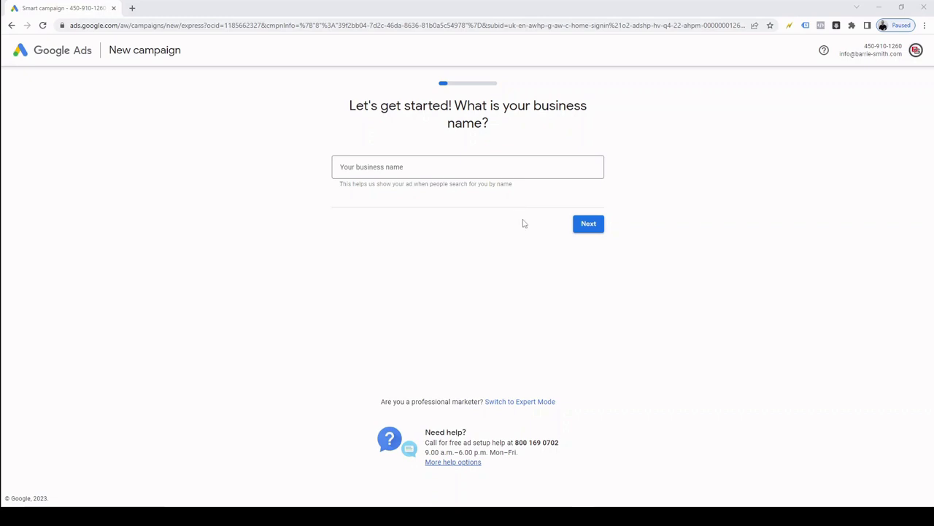
Step: Skip the business-name question and switch the campaign setup to Expert Mode
{"action": "left_click", "coordinate": [534, 404]}
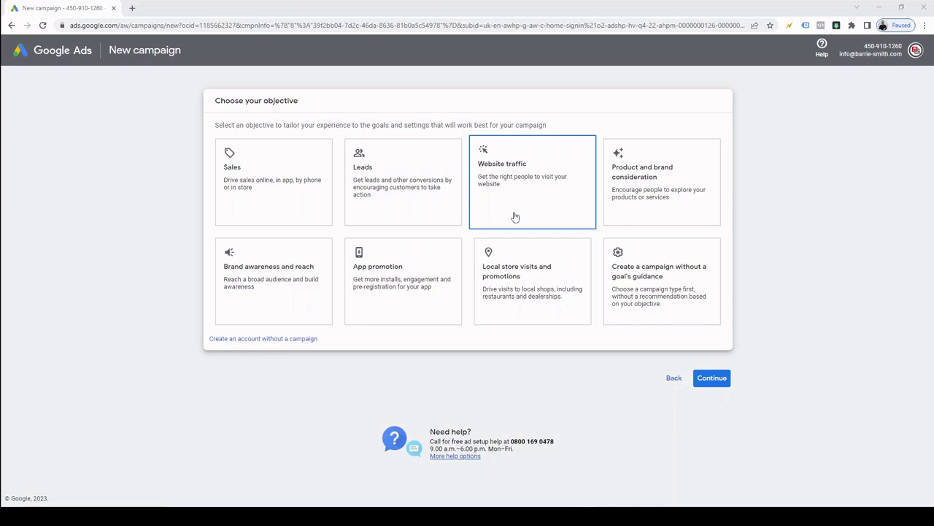
Step: Pick the Leads objective, collecting leads via website form submissions and phone calls from ads
{"action": "left_click", "coordinate": [392, 213]}
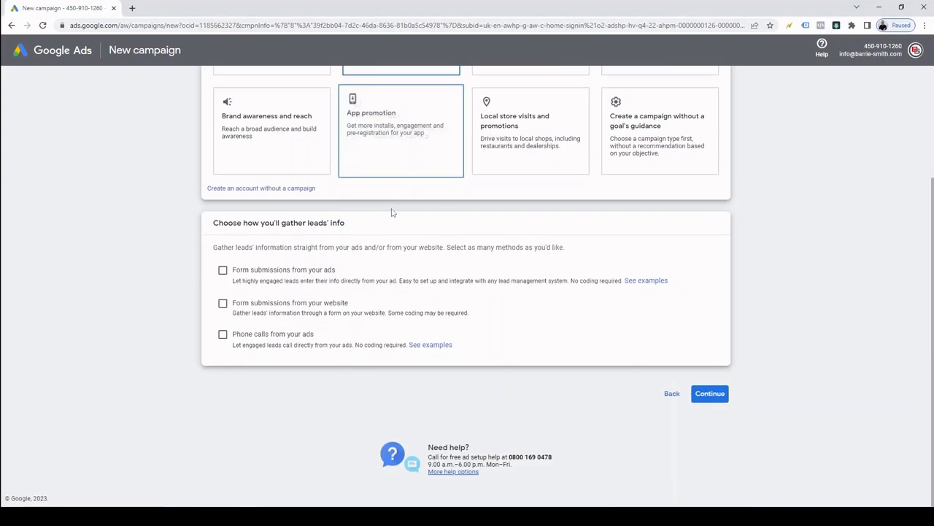
{"action": "left_click", "coordinate": [222, 304]}
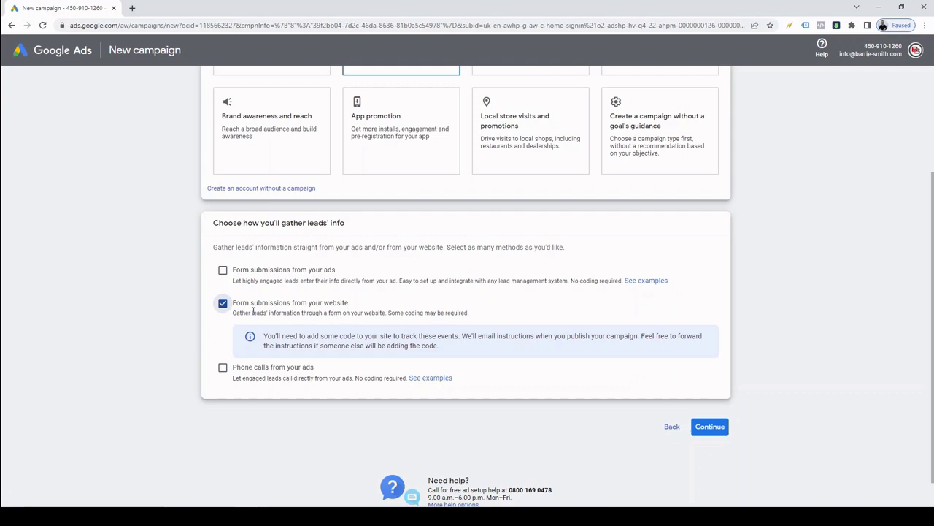
{"action": "left_click", "coordinate": [222, 368]}
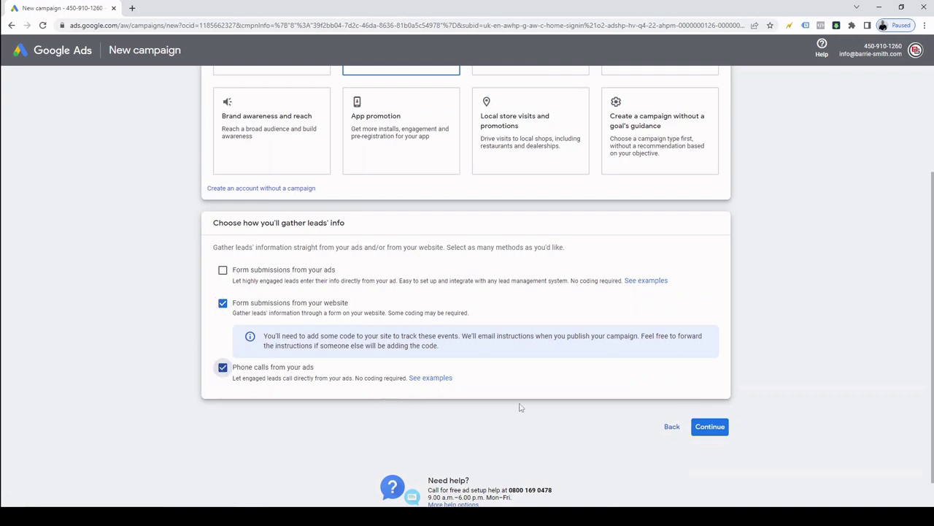
{"action": "left_click", "coordinate": [709, 428]}
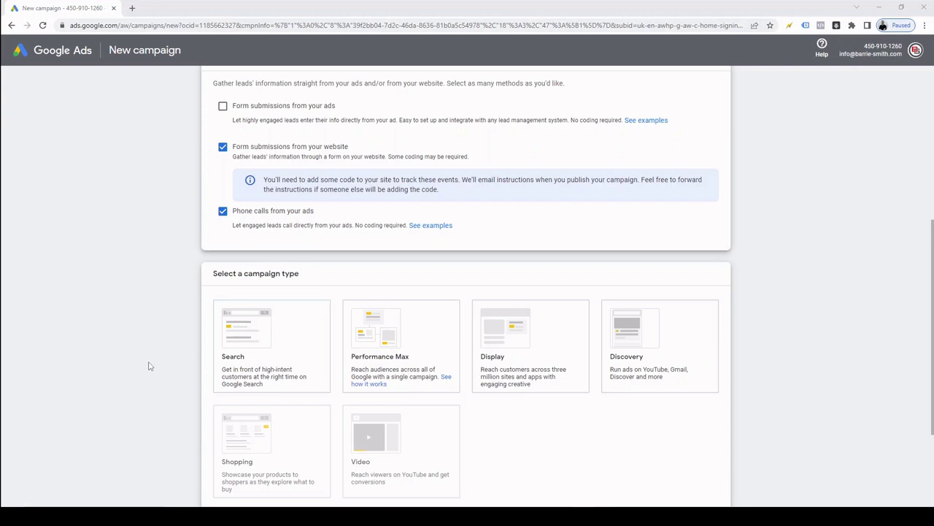
{"action": "left_click", "coordinate": [257, 367]}
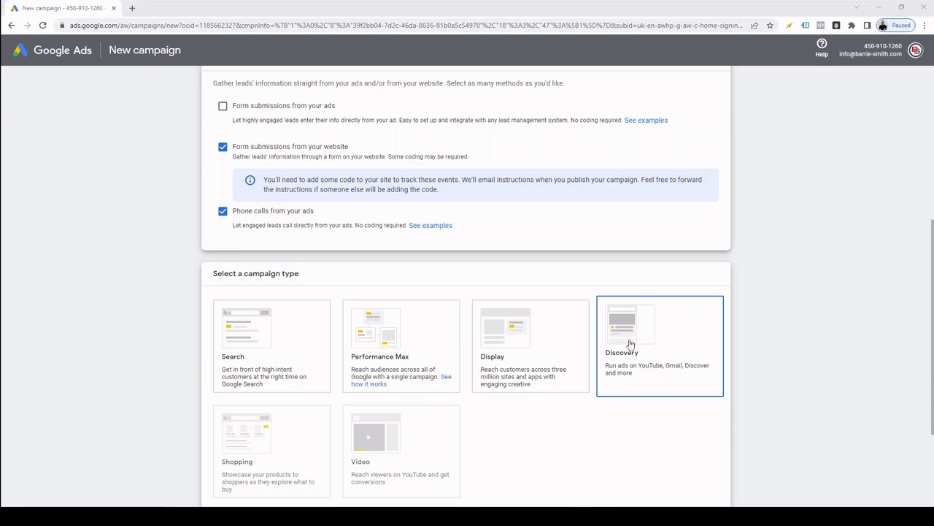
Step: Choose Search as the campaign type and continue to the Leads-Search-1 campaign settings
{"action": "scroll", "coordinate": [631, 343], "scroll_direction": "down", "scroll_amount": 1}
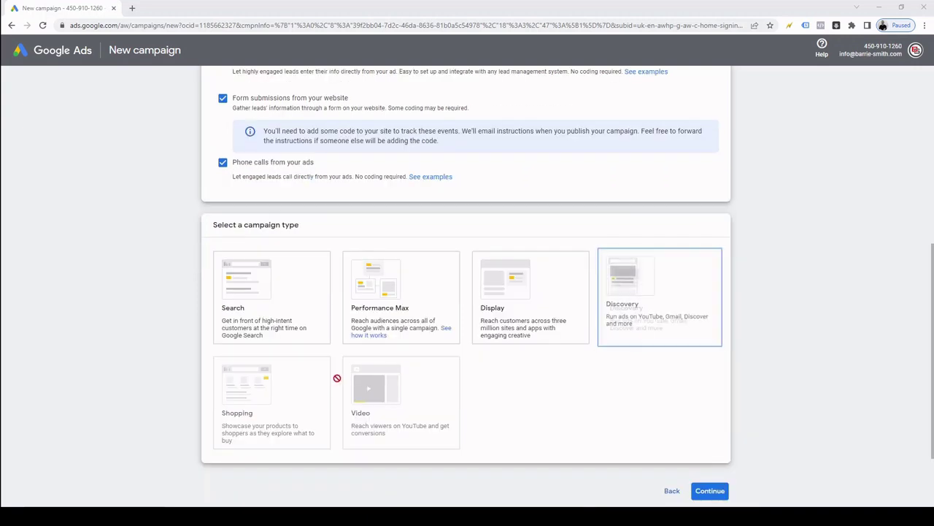
{"action": "mouse_move", "coordinate": [255, 404]}
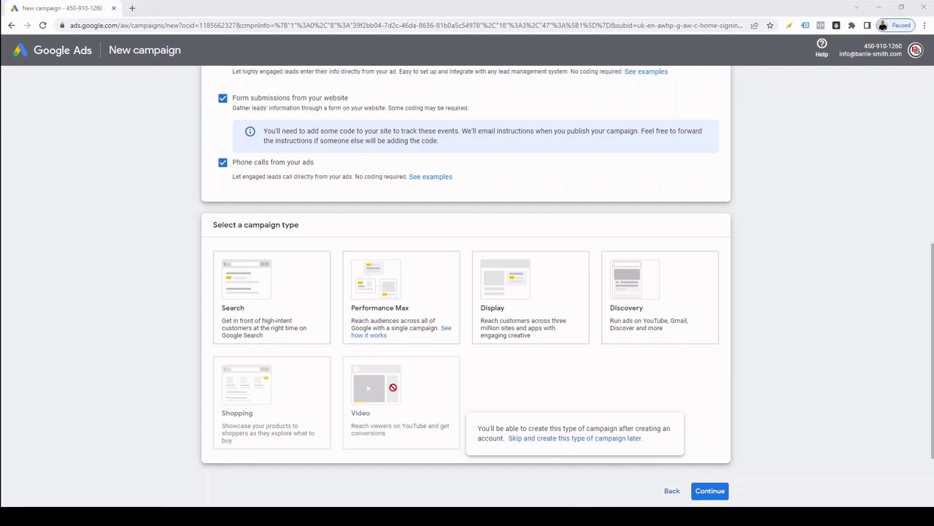
{"action": "left_click", "coordinate": [312, 334]}
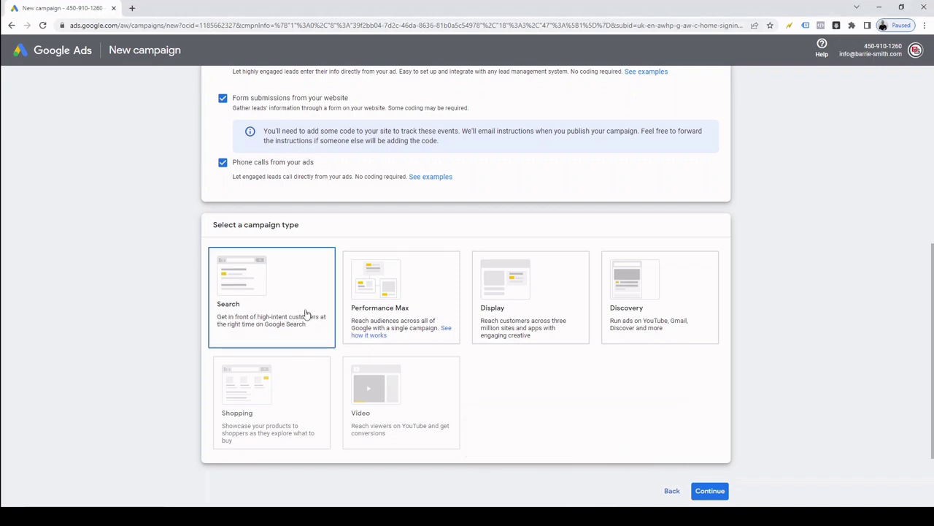
{"action": "scroll", "coordinate": [494, 440], "scroll_direction": "down", "scroll_amount": 3}
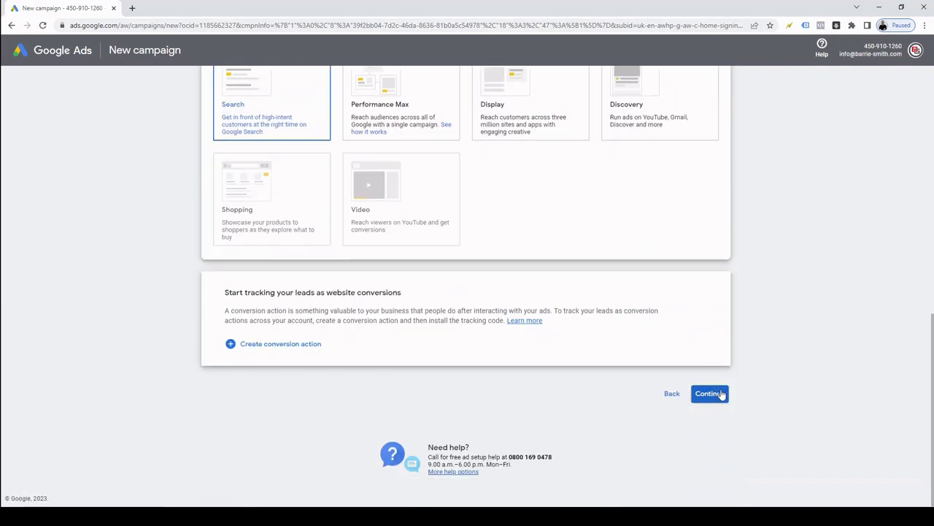
{"action": "left_click", "coordinate": [710, 393]}
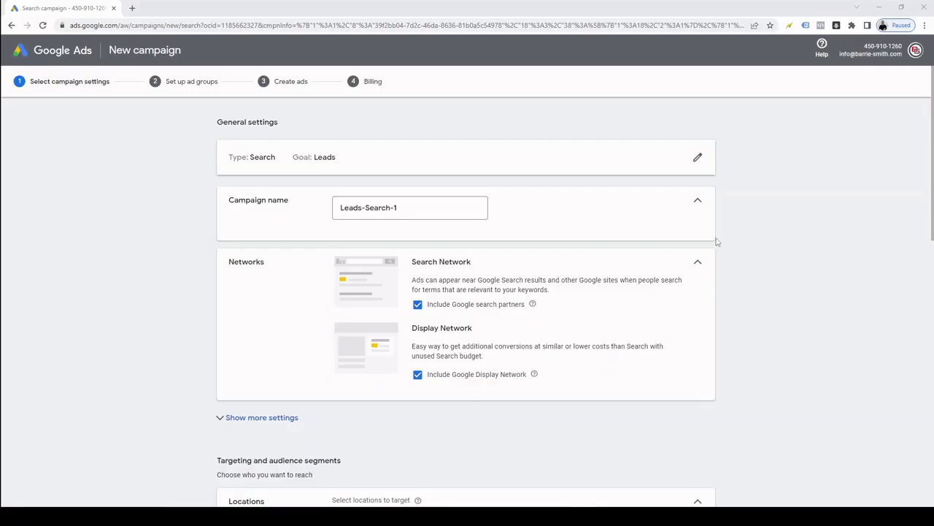
Step: Replace Leads-Search-1 with 'Google Ads Expert | Search' and untick Include Google Display Network
{"action": "left_click", "coordinate": [460, 214]}
{"action": "key", "text": "ctrl+a"}
{"action": "type", "text": "Google Ads Expert | Search"}
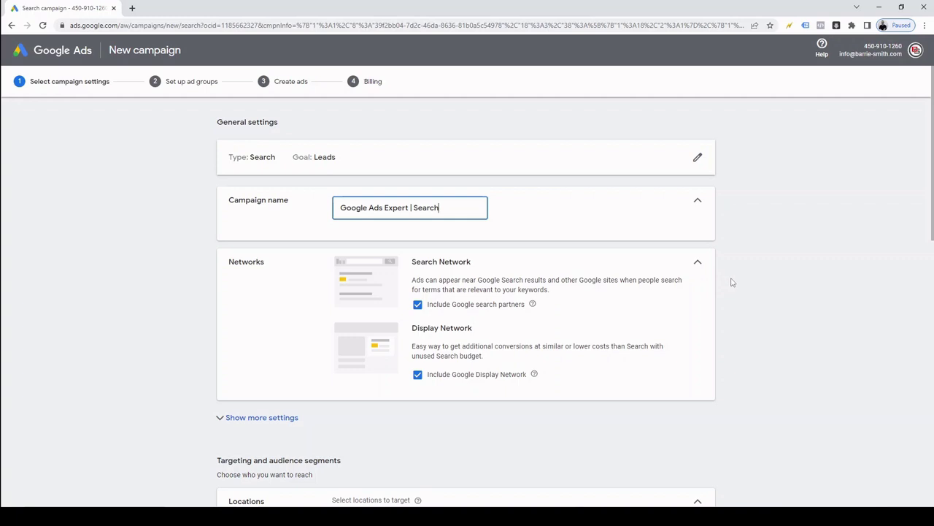
{"action": "left_click", "coordinate": [732, 282]}
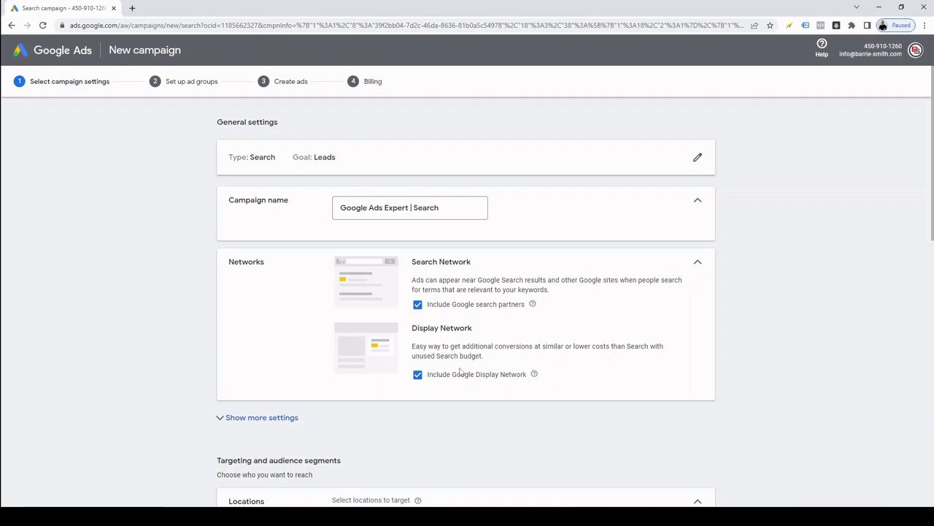
{"action": "left_click", "coordinate": [418, 377]}
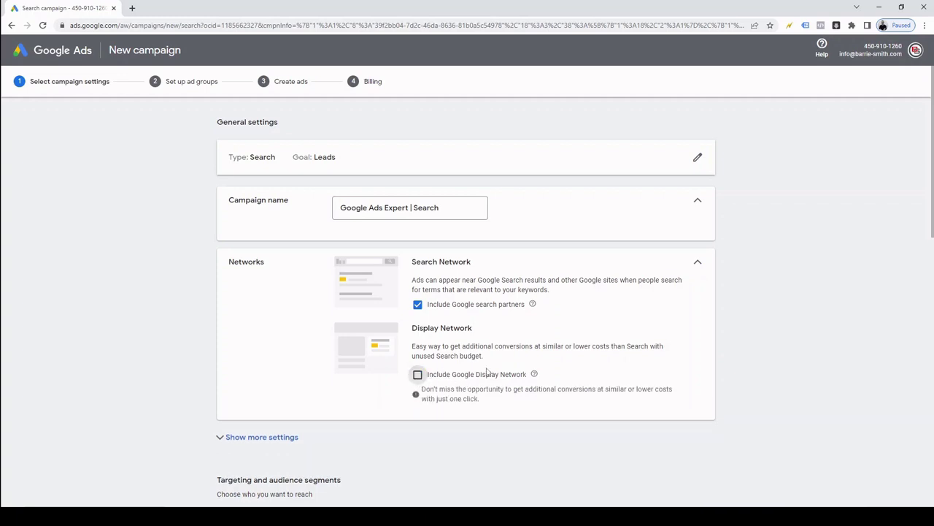
{"action": "scroll", "coordinate": [556, 394], "scroll_direction": "down", "scroll_amount": 3}
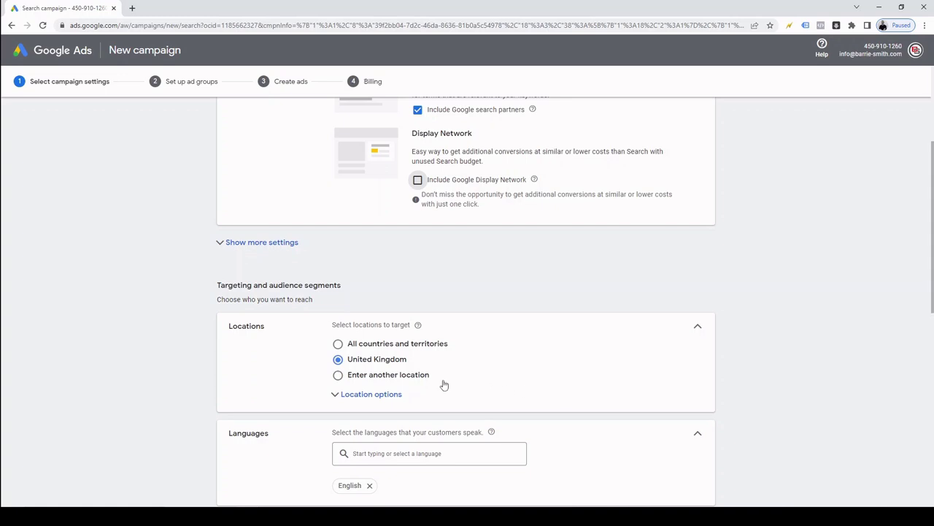
Step: Target Bedfordshire county, England, instead of the whole United Kingdom
{"action": "left_click", "coordinate": [338, 375]}
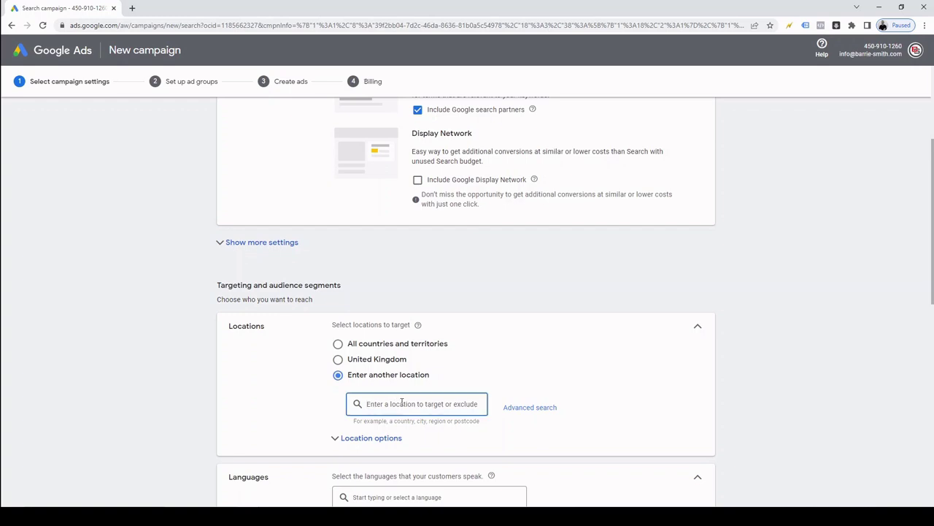
{"action": "type", "text": "Bedfordshire"}
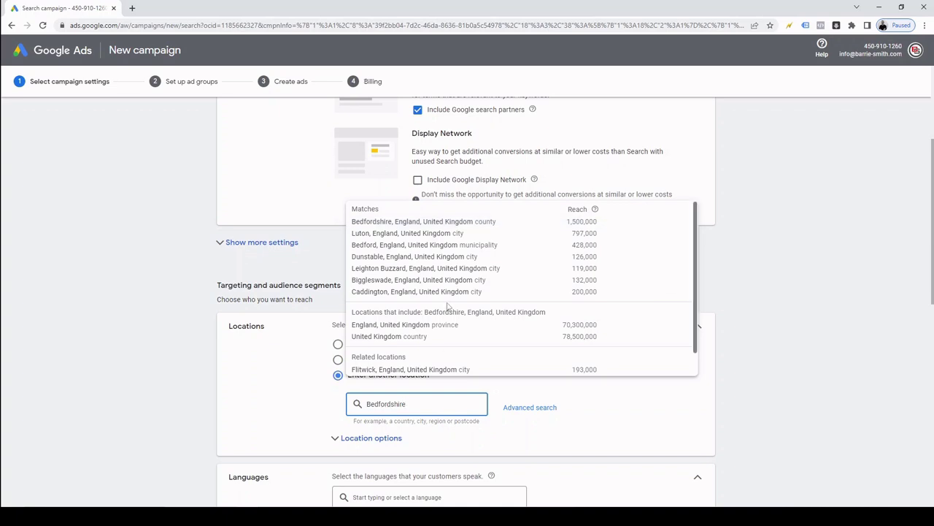
{"action": "left_click", "coordinate": [425, 222]}
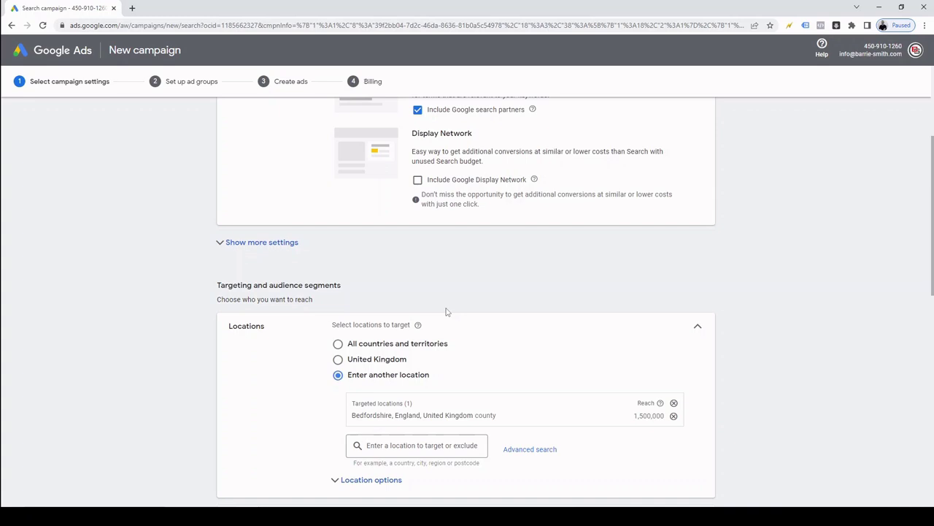
Step: Expand the Audience segments section below the location and language settings
{"action": "scroll", "coordinate": [498, 380], "scroll_direction": "down", "scroll_amount": 1}
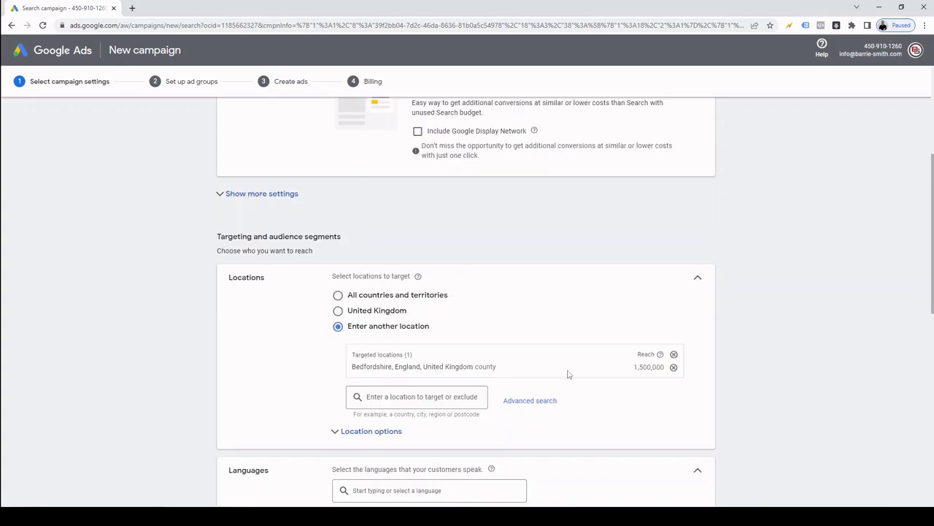
{"action": "scroll", "coordinate": [295, 402], "scroll_direction": "up", "scroll_amount": 1}
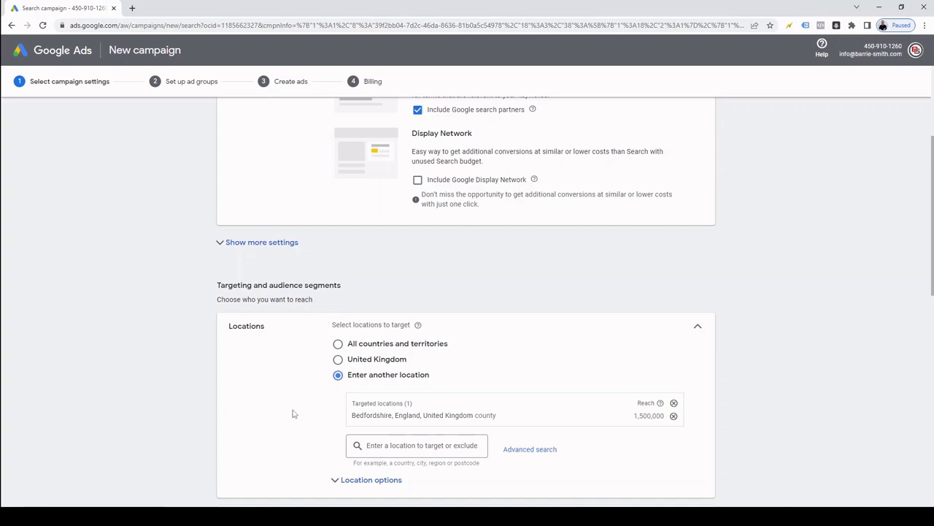
{"action": "scroll", "coordinate": [293, 414], "scroll_direction": "down", "scroll_amount": 2}
{"action": "scroll", "coordinate": [460, 463], "scroll_direction": "down", "scroll_amount": 1}
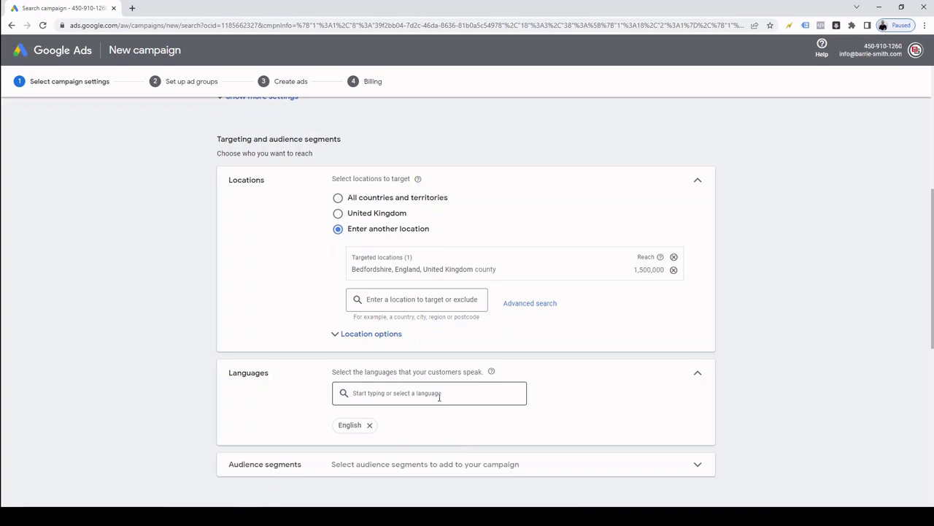
{"action": "scroll", "coordinate": [430, 409], "scroll_direction": "down", "scroll_amount": 1}
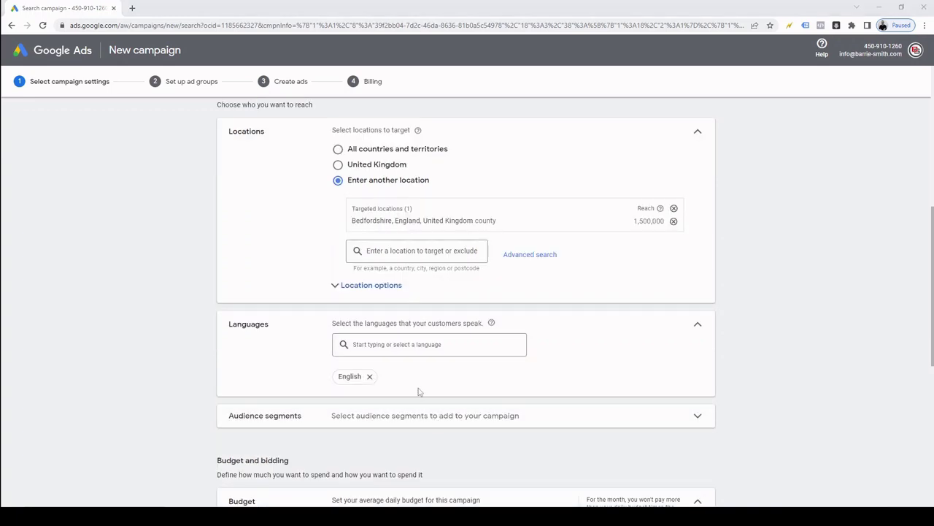
{"action": "left_click", "coordinate": [412, 428]}
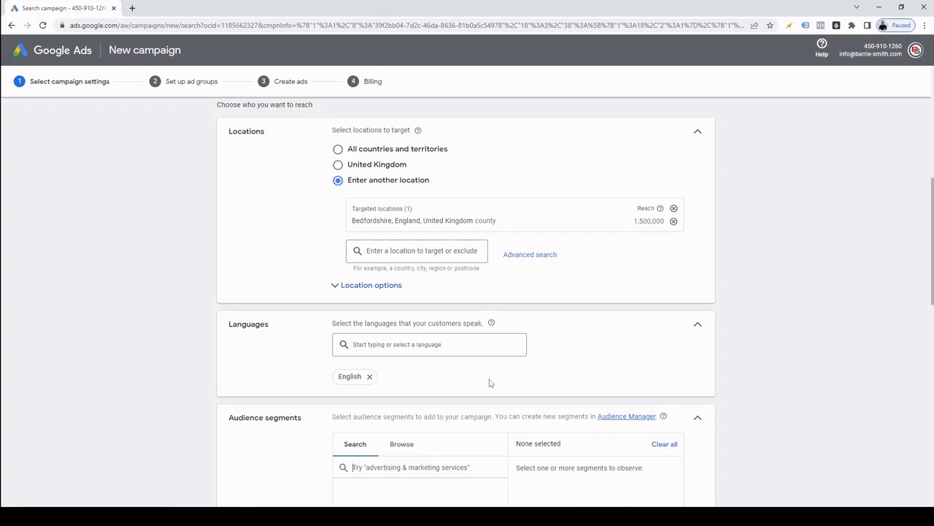
Step: Search 'marketing' and add the Advertising & Marketing Services audience segment
{"action": "type", "text": "marketing"}
{"action": "scroll", "coordinate": [490, 382], "scroll_direction": "down", "scroll_amount": 2}
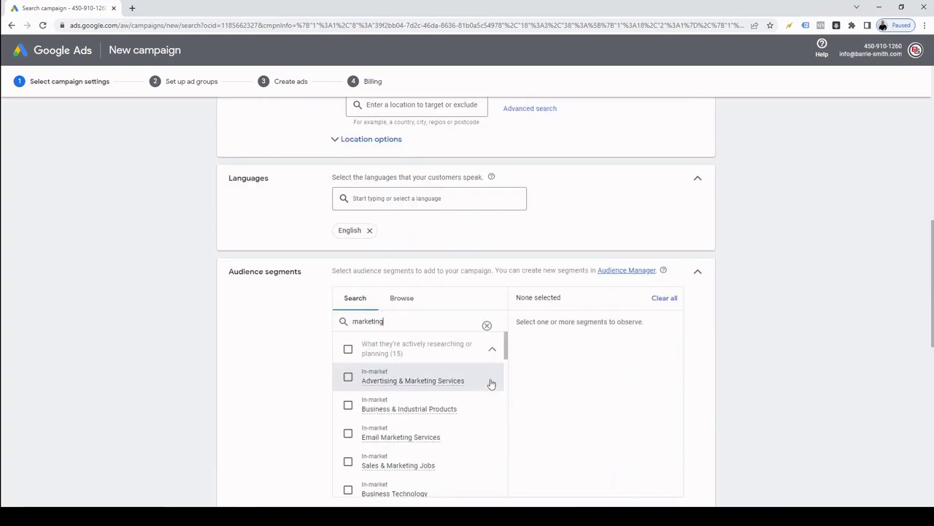
{"action": "scroll", "coordinate": [564, 419], "scroll_direction": "down", "scroll_amount": 1}
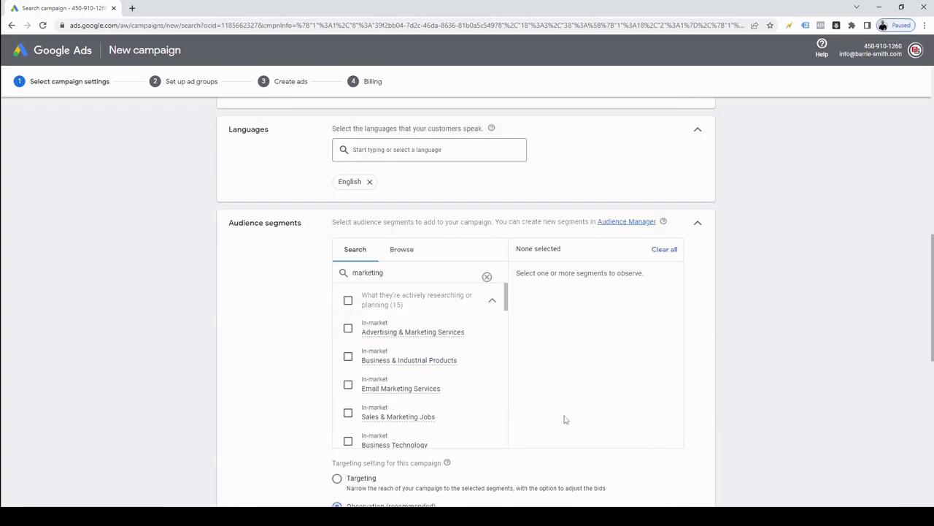
{"action": "left_click", "coordinate": [348, 330]}
Step: Set the audience segment mode to Targeting instead of Observation
{"action": "scroll", "coordinate": [448, 362], "scroll_direction": "down", "scroll_amount": 1}
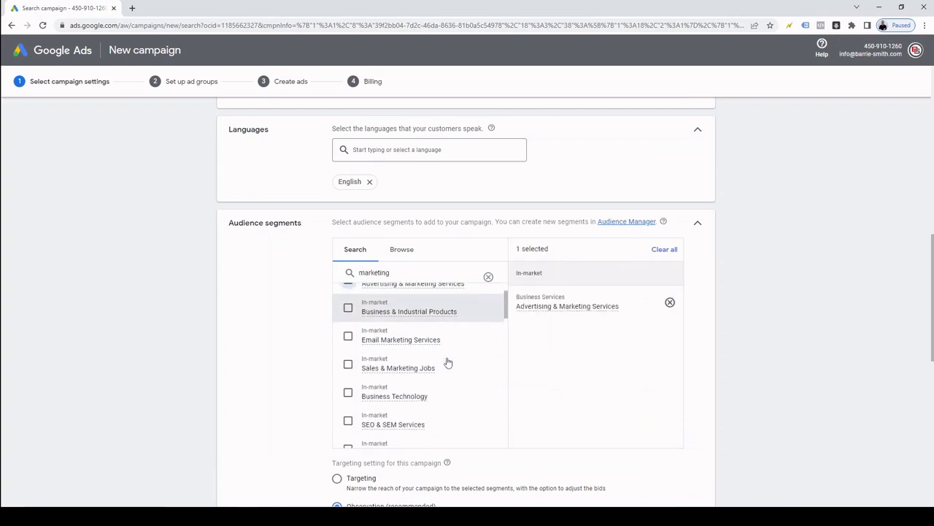
{"action": "scroll", "coordinate": [442, 383], "scroll_direction": "down", "scroll_amount": 2}
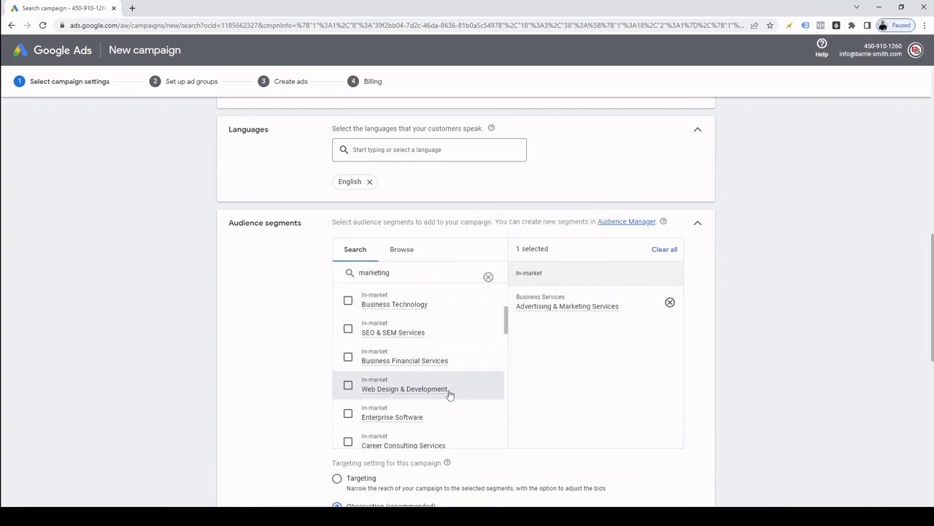
{"action": "scroll", "coordinate": [461, 392], "scroll_direction": "down", "scroll_amount": 1}
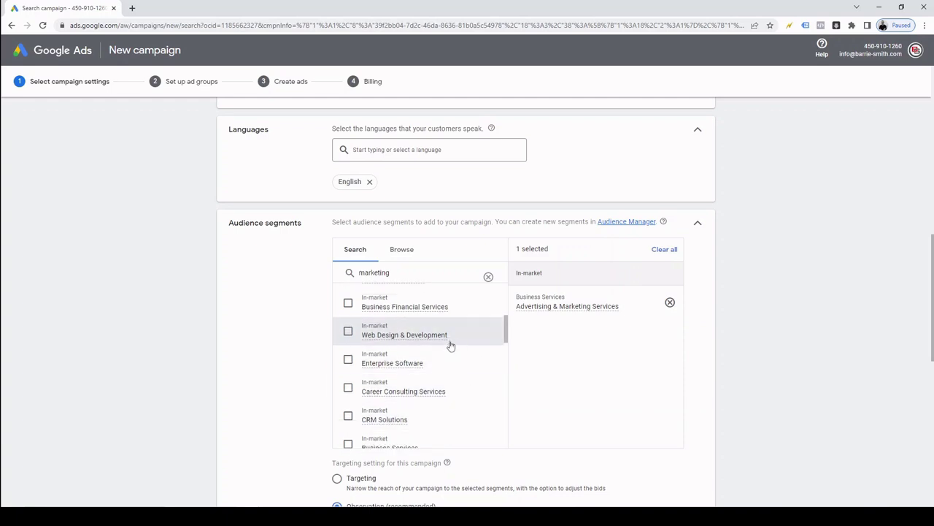
{"action": "scroll", "coordinate": [454, 365], "scroll_direction": "down", "scroll_amount": 2}
{"action": "scroll", "coordinate": [463, 410], "scroll_direction": "up", "scroll_amount": 1}
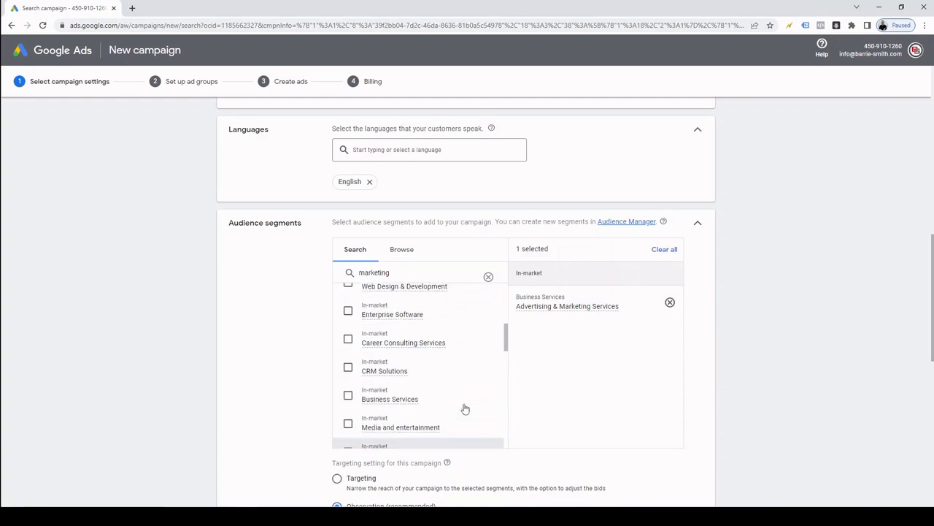
{"action": "scroll", "coordinate": [465, 409], "scroll_direction": "down", "scroll_amount": 2}
{"action": "scroll", "coordinate": [446, 381], "scroll_direction": "up", "scroll_amount": 1}
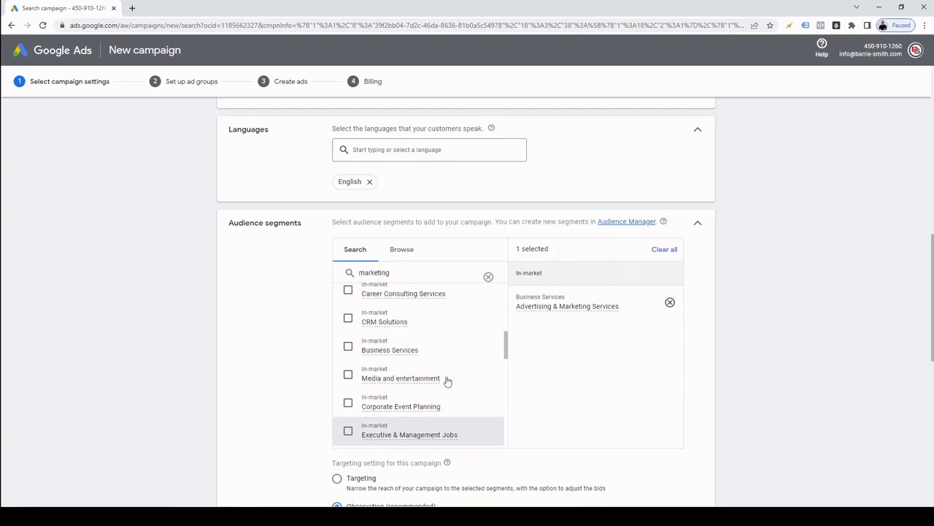
{"action": "scroll", "coordinate": [447, 381], "scroll_direction": "up", "scroll_amount": 7}
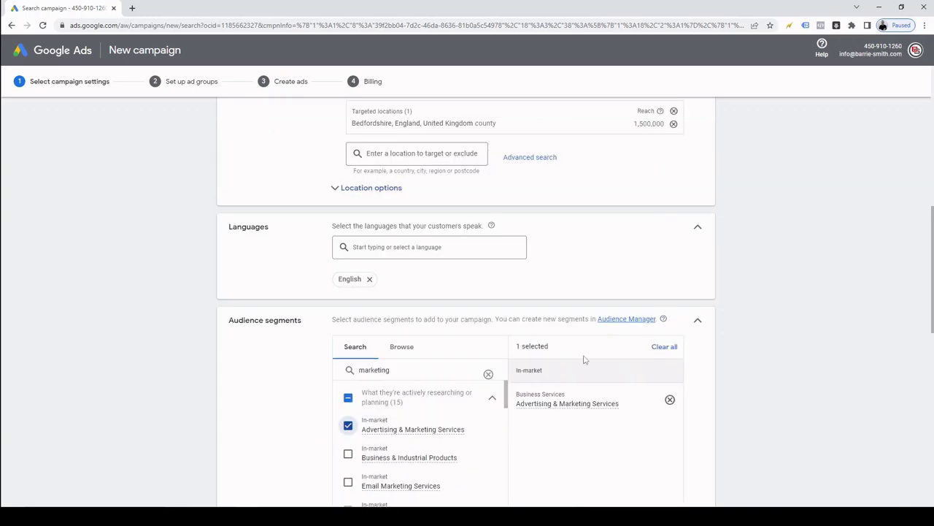
{"action": "scroll", "coordinate": [730, 381], "scroll_direction": "down", "scroll_amount": 1}
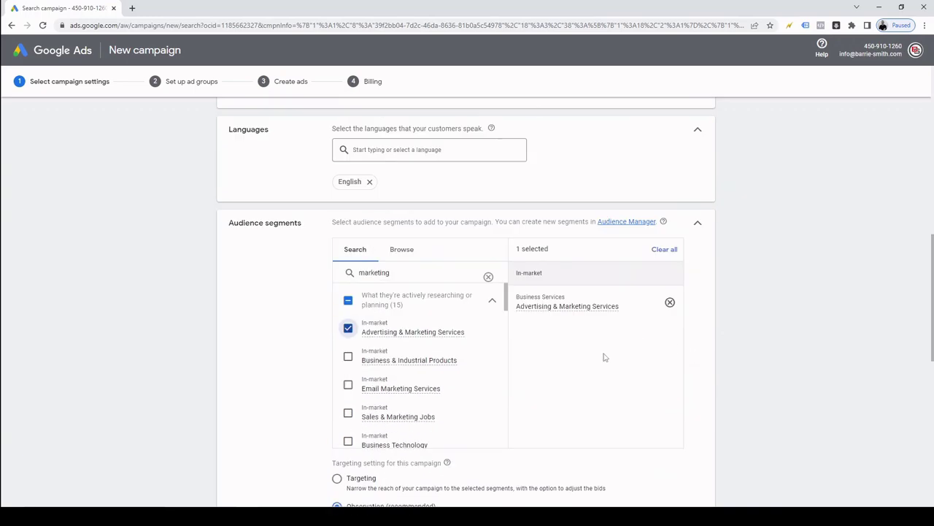
{"action": "scroll", "coordinate": [732, 364], "scroll_direction": "down", "scroll_amount": 1}
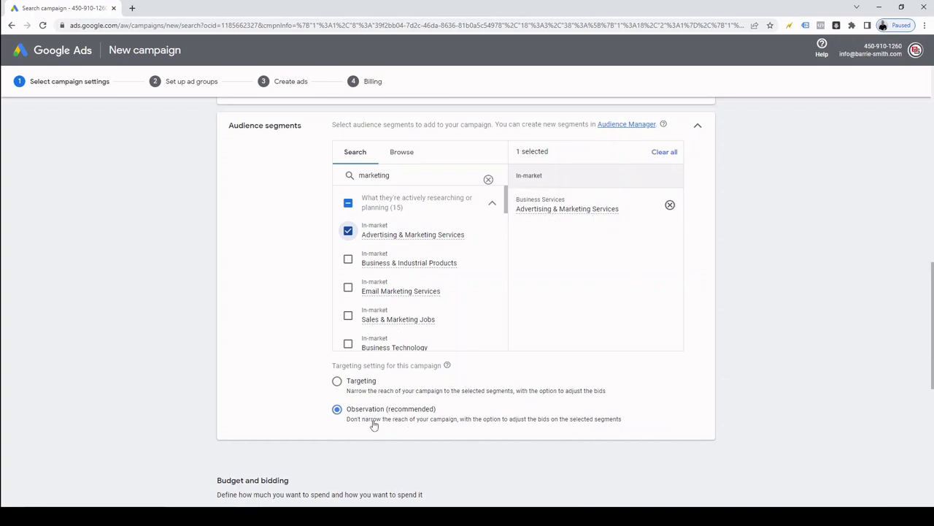
{"action": "left_click", "coordinate": [337, 380]}
Step: Enter 10 as the average daily budget in British Pounds under Budget and bidding
{"action": "scroll", "coordinate": [316, 416], "scroll_direction": "down", "scroll_amount": 2}
{"action": "scroll", "coordinate": [488, 370], "scroll_direction": "down", "scroll_amount": 2}
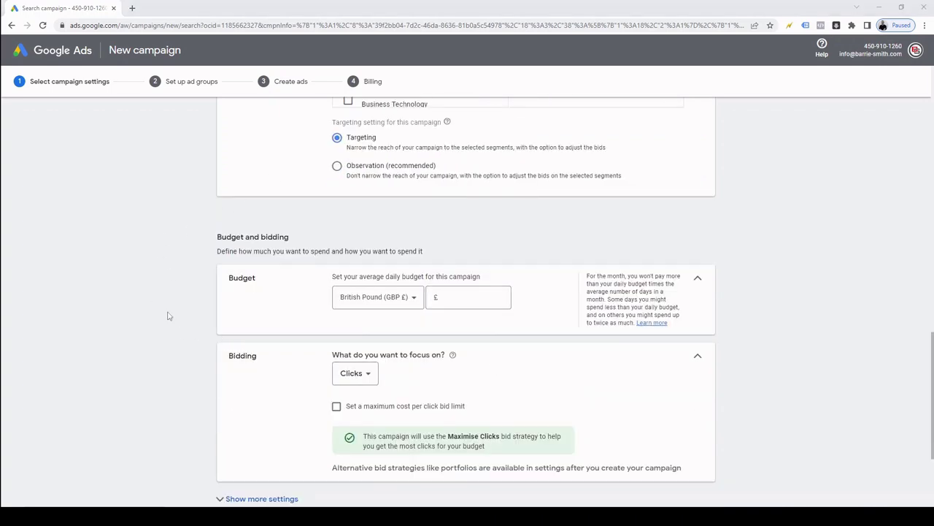
{"action": "left_click", "coordinate": [459, 299]}
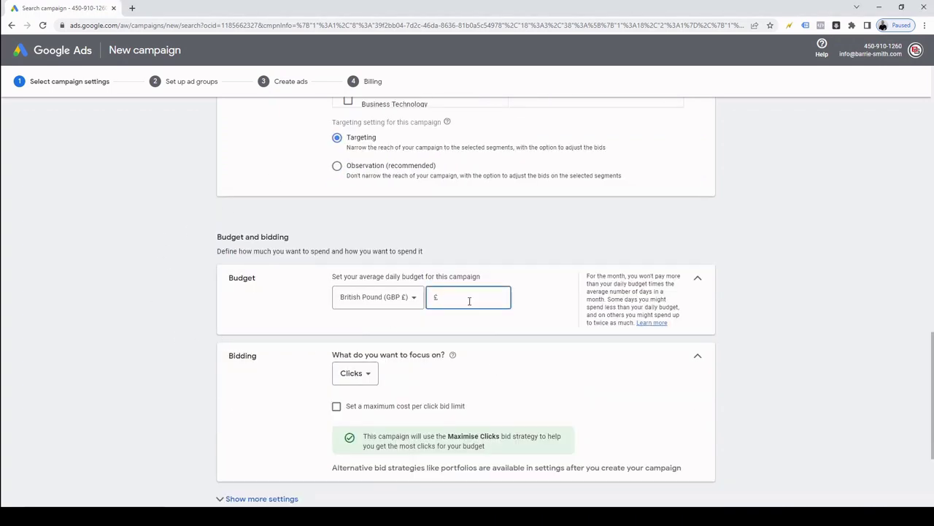
{"action": "type", "text": "10"}
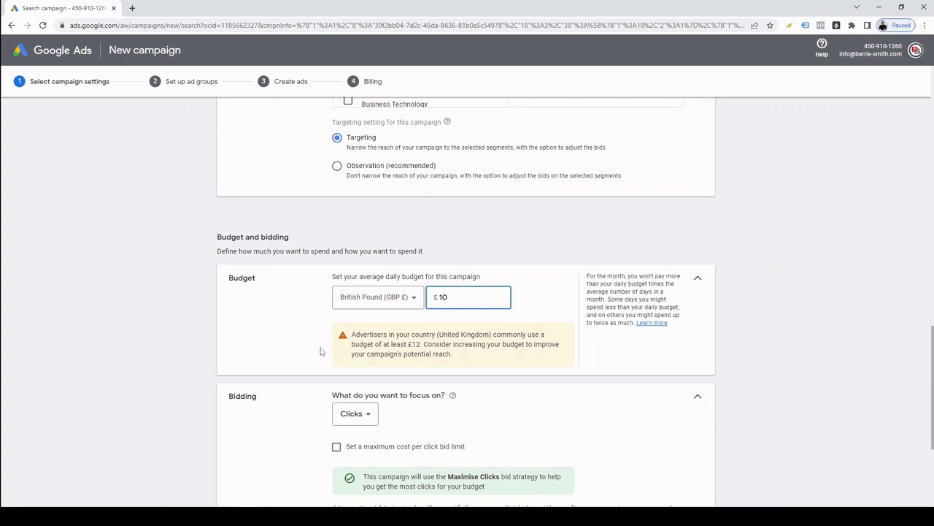
Step: Confirm the £10 budget, keep Clicks as the bidding focus, and save the campaign settings
{"action": "left_click", "coordinate": [312, 351]}
{"action": "scroll", "coordinate": [296, 372], "scroll_direction": "down", "scroll_amount": 1}
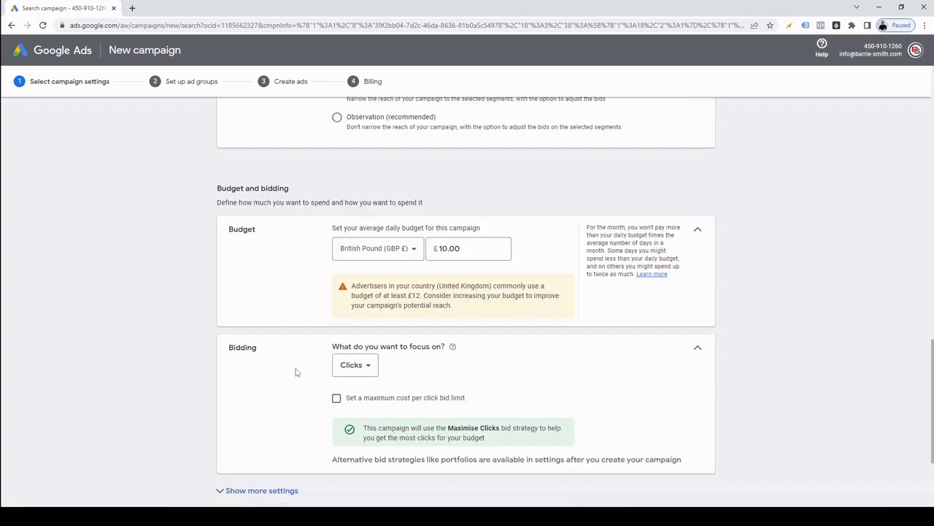
{"action": "left_click", "coordinate": [370, 373]}
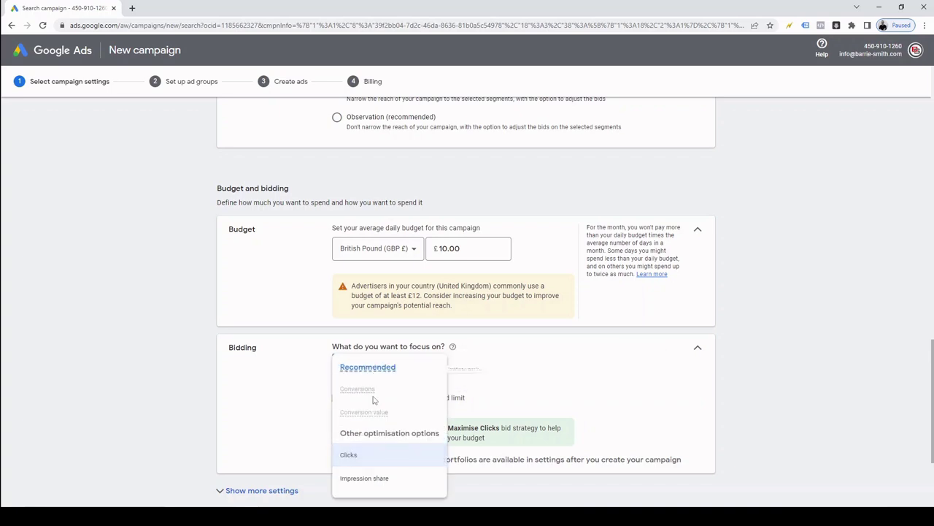
{"action": "left_click", "coordinate": [378, 460]}
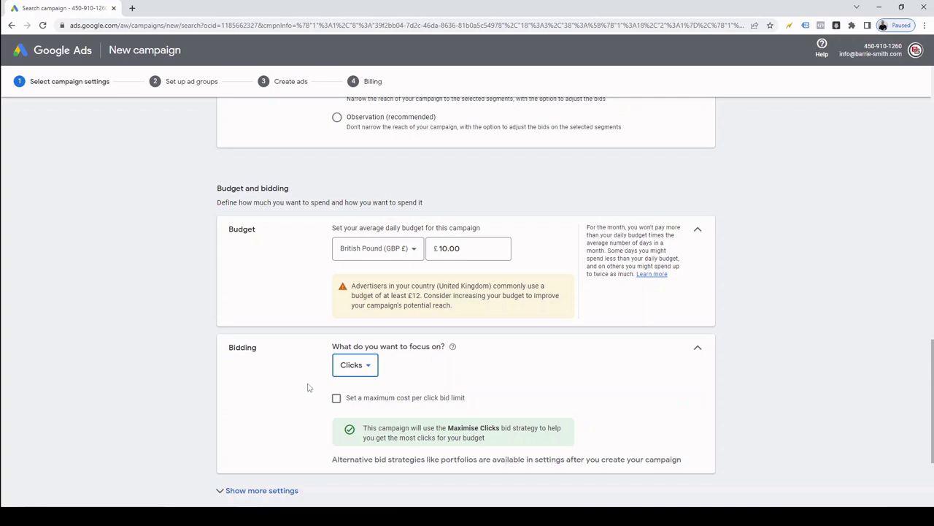
{"action": "scroll", "coordinate": [308, 387], "scroll_direction": "down", "scroll_amount": 1}
{"action": "left_click", "coordinate": [255, 482]}
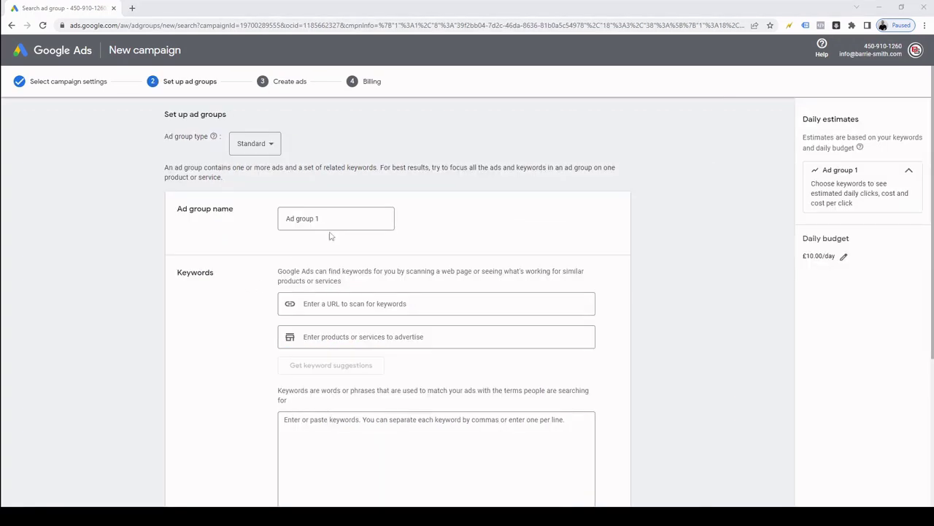
Step: Replace the default ad group name with 'Google Ads Expert', re-entering it after it reverted
{"action": "left_click", "coordinate": [348, 218]}
{"action": "key", "text": "ctrl+a"}
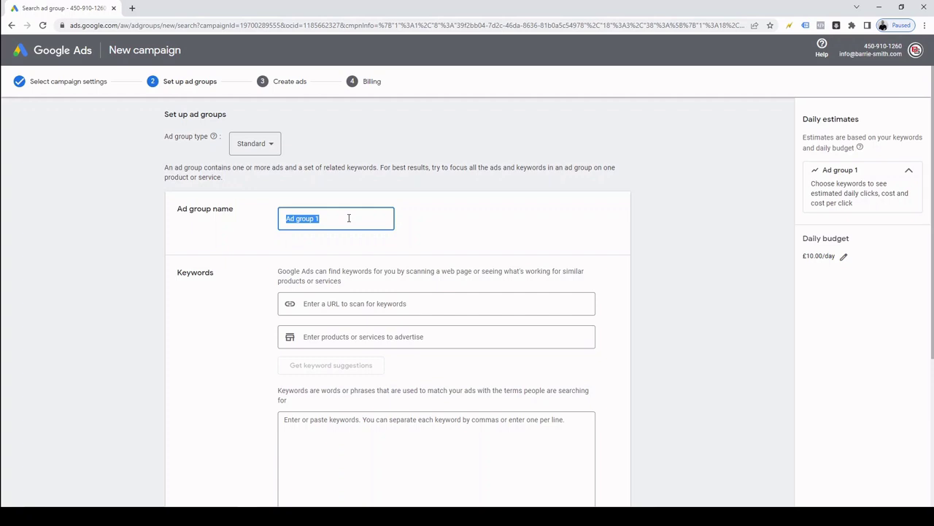
{"action": "type", "text": "Google Ads Expert"}
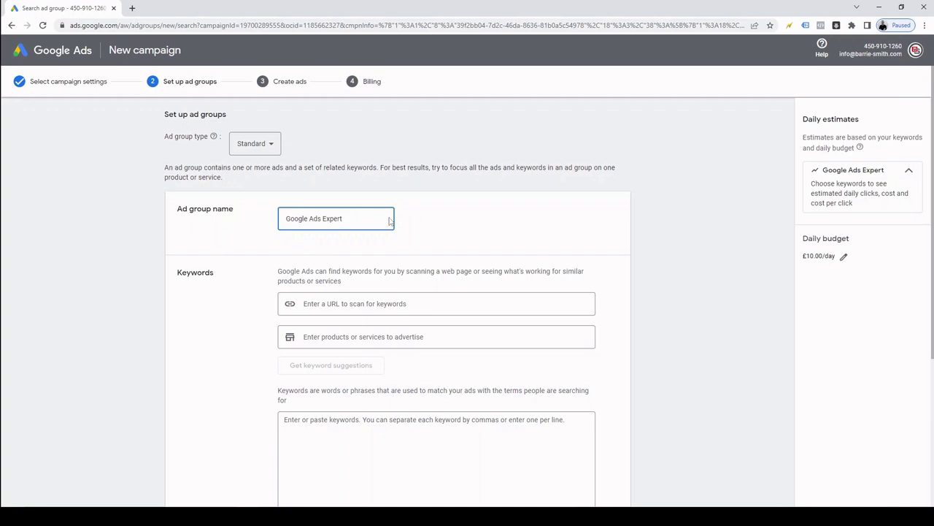
{"action": "left_click", "coordinate": [453, 240]}
{"action": "left_click", "coordinate": [348, 218]}
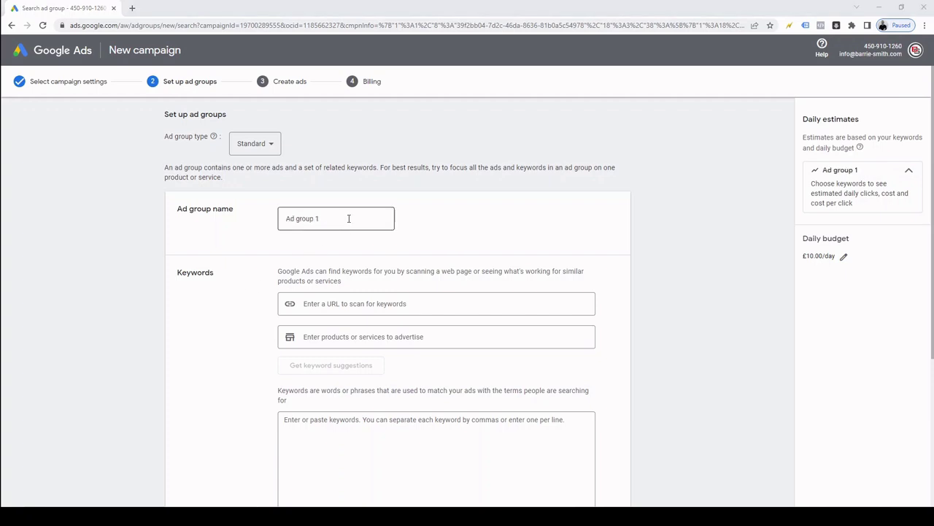
{"action": "triple_click", "coordinate": [348, 217]}
{"action": "type", "text": "Go"}
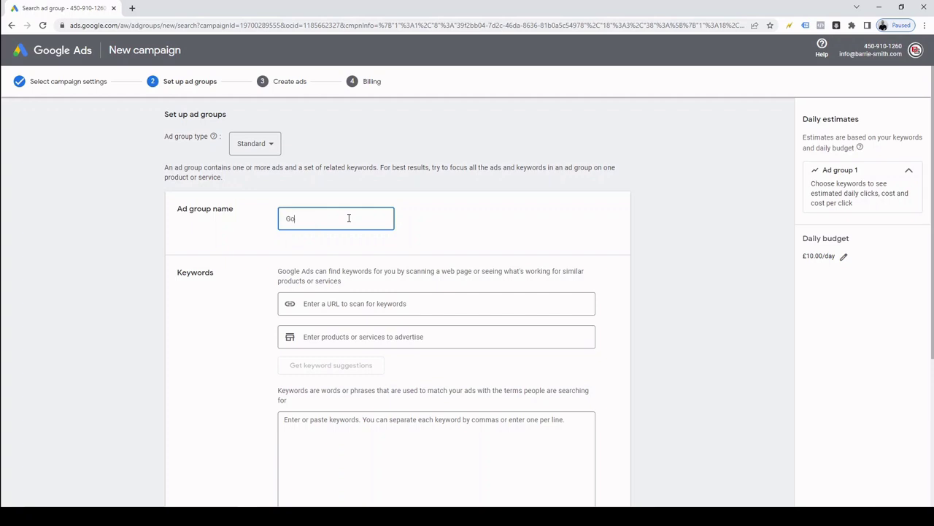
{"action": "type", "text": "ogle Ads Expert"}
{"action": "left_click", "coordinate": [452, 241]}
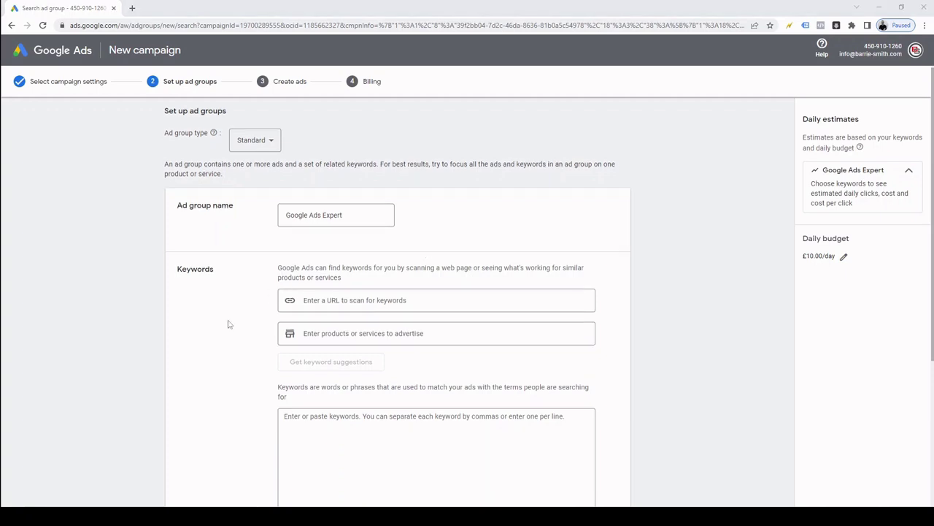
Step: Scan the pasted business website URL for keyword suggestions like ppc agency and google ads expert
{"action": "left_click", "coordinate": [394, 298]}
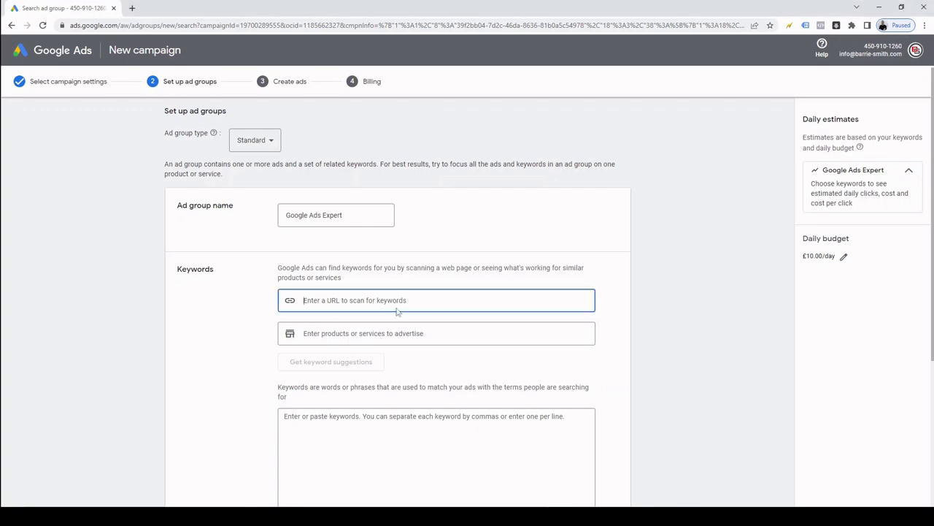
{"action": "type", "text": "barrie-smith.com"}
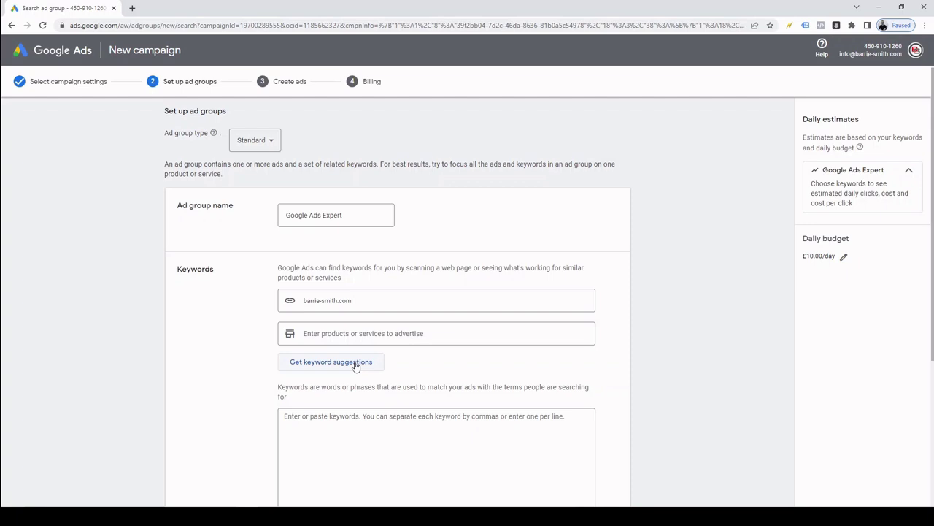
{"action": "left_click", "coordinate": [355, 365]}
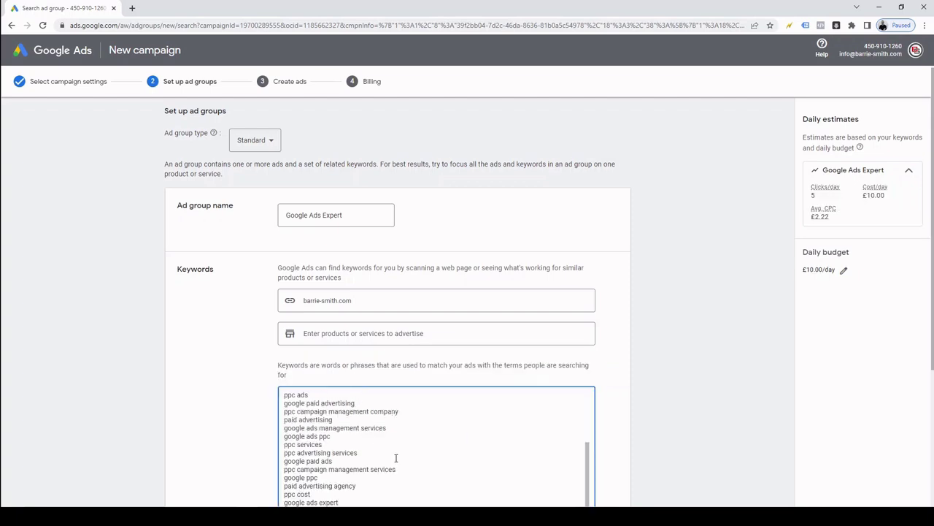
{"action": "scroll", "coordinate": [396, 451], "scroll_direction": "up", "scroll_amount": 5}
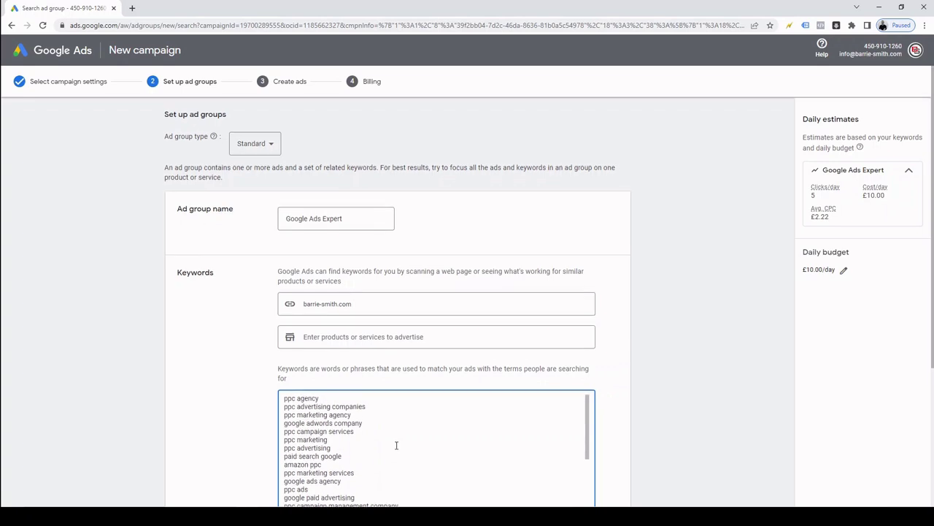
Step: Delete unwanted suggestions such as ppc agency, google adwords company and amazon ppc from the keyword box
{"action": "left_click", "coordinate": [341, 398]}
{"action": "left_click_drag", "start_coordinate": [341, 397], "coordinate": [275, 397]}
{"action": "key", "text": "Delete"}
{"action": "key", "text": "Delete"}
{"action": "key", "text": "shift+Down"}
{"action": "key", "text": "shift+Down"}
{"action": "key", "text": "shift+End"}
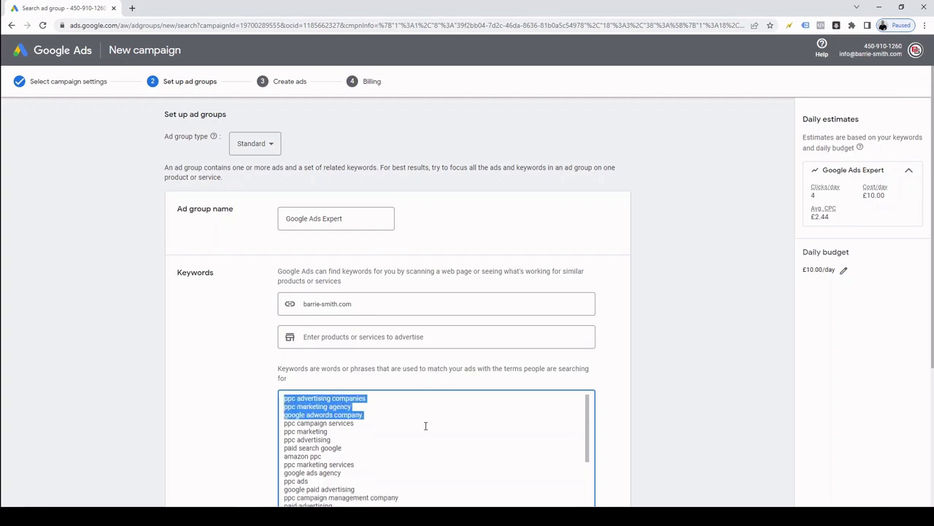
{"action": "key", "text": "Delete"}
{"action": "key", "text": "Delete"}
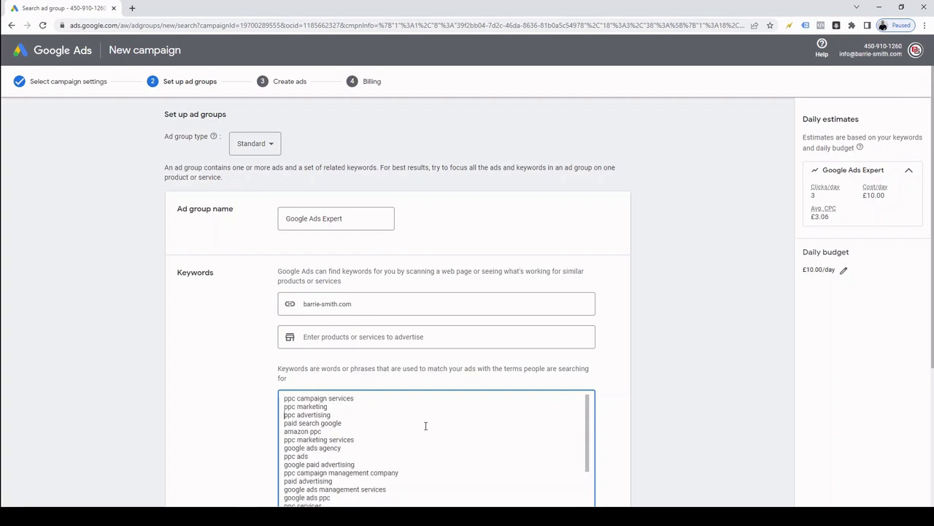
{"action": "key", "text": "Down"}
{"action": "key", "text": "Down"}
{"action": "key", "text": "Down"}
{"action": "key", "text": "Down"}
{"action": "key", "text": "shift+End"}
{"action": "key", "text": "Delete"}
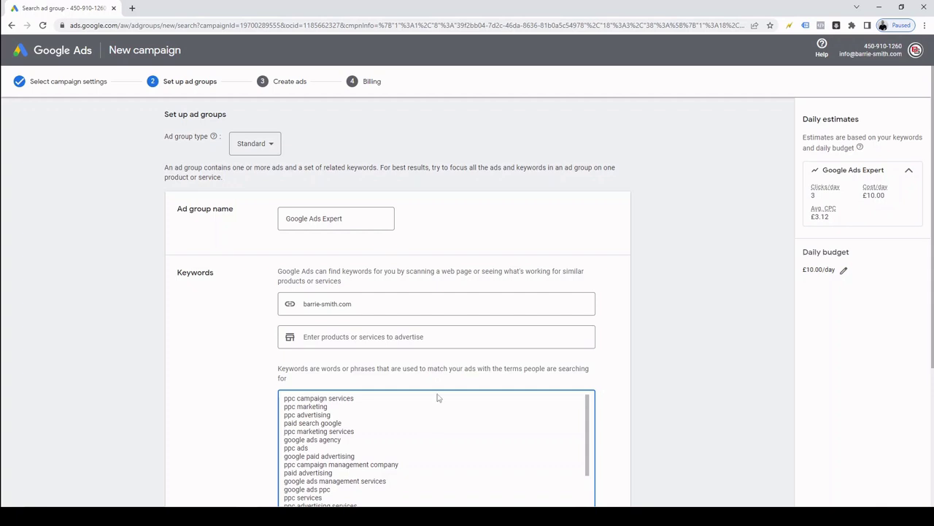
Step: Replace the whole keyword list with the exact-match keyword [google ads expert]
{"action": "key", "text": "ctrl+a"}
{"action": "type", "text": "go"}
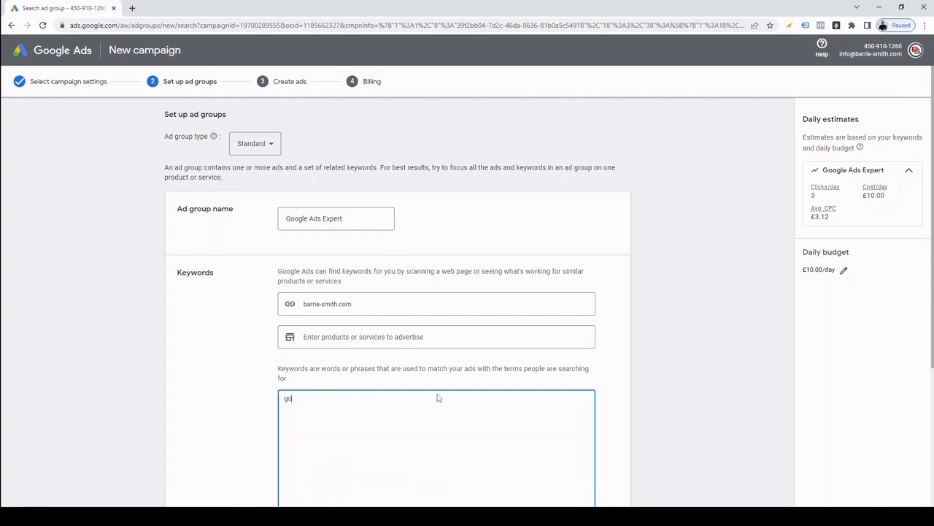
{"action": "type", "text": "ogle ads expert"}
{"action": "key", "text": "Return"}
{"action": "type", "text": "\""}
{"action": "key", "text": "Home"}
{"action": "type", "text": "\""}
{"action": "key", "text": "BackSpace"}
{"action": "type", "text": "["}
{"action": "key", "text": "BackSpace"}
{"action": "type", "text": "]"}
Step: Add "google ads expert" as a phrase-match second line and save the ad group
{"action": "key", "text": "ctrl+a"}
{"action": "key", "text": "ctrl+c"}
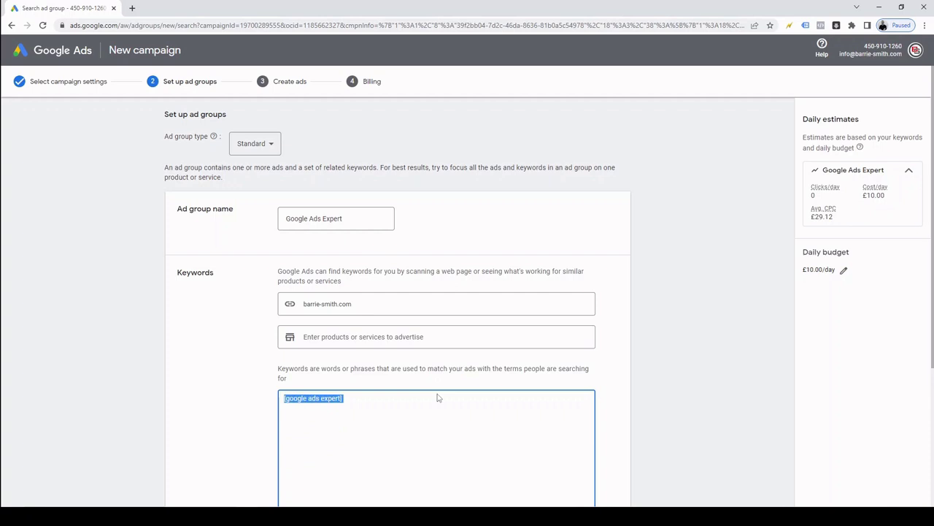
{"action": "key", "text": "Right"}
{"action": "key", "text": "Return"}
{"action": "key", "text": "ctrl+v"}
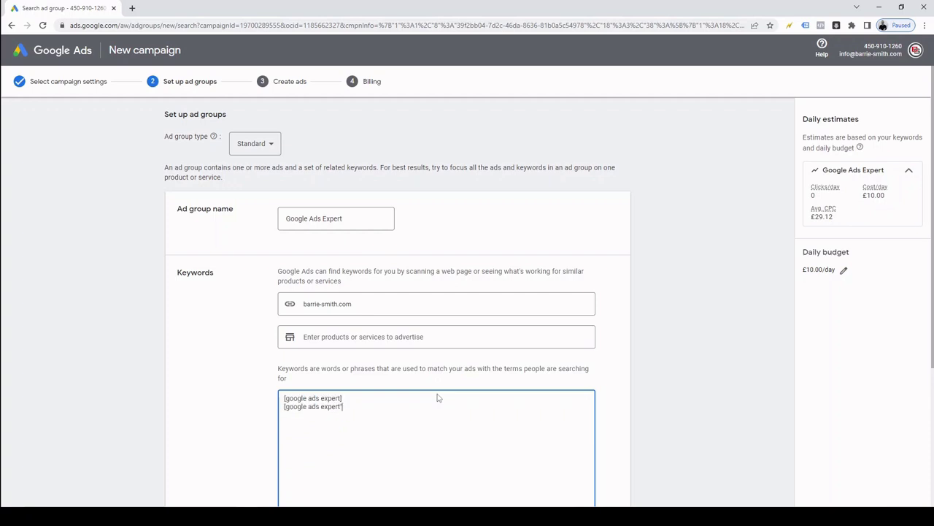
{"action": "key", "text": "Delete"}
{"action": "type", "text": "\""}
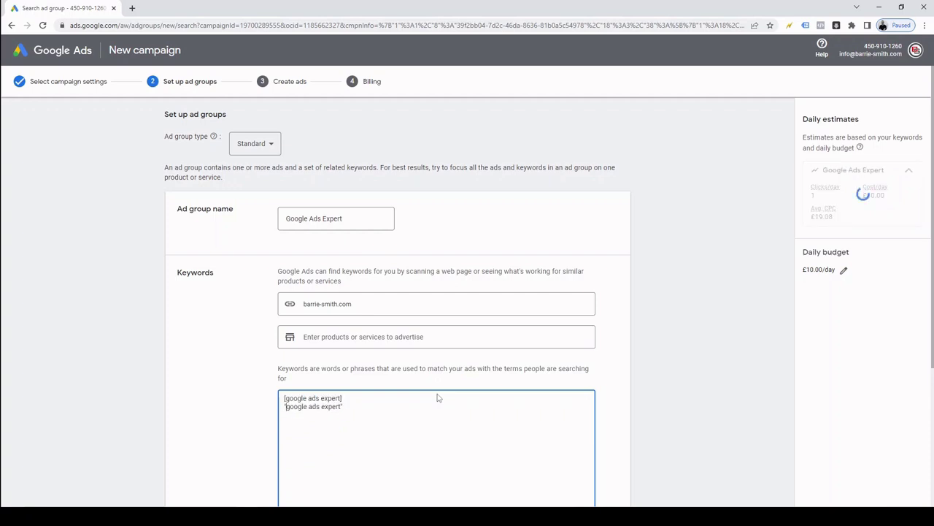
{"action": "scroll", "coordinate": [621, 390], "scroll_direction": "down", "scroll_amount": 3}
{"action": "left_click", "coordinate": [187, 413]}
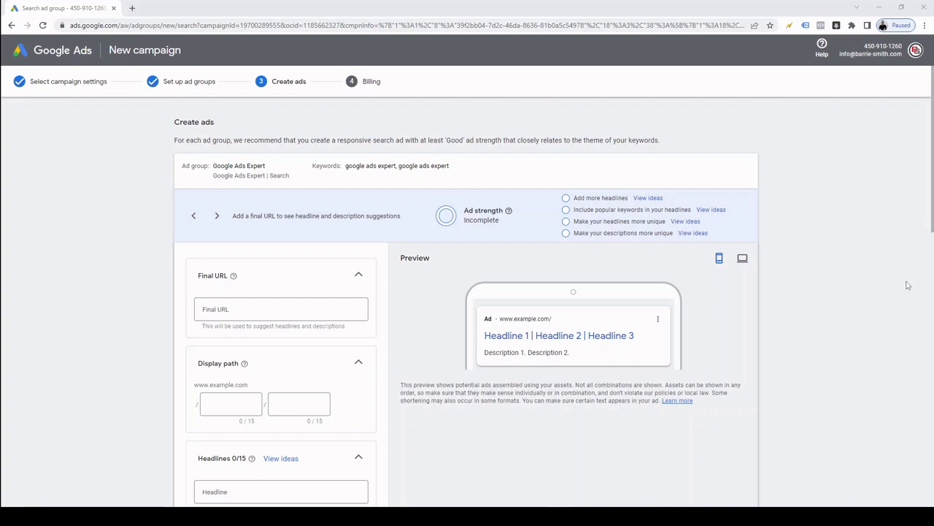
Step: Paste the business website address into the responsive search ad's Final URL field
{"action": "left_click", "coordinate": [248, 311]}
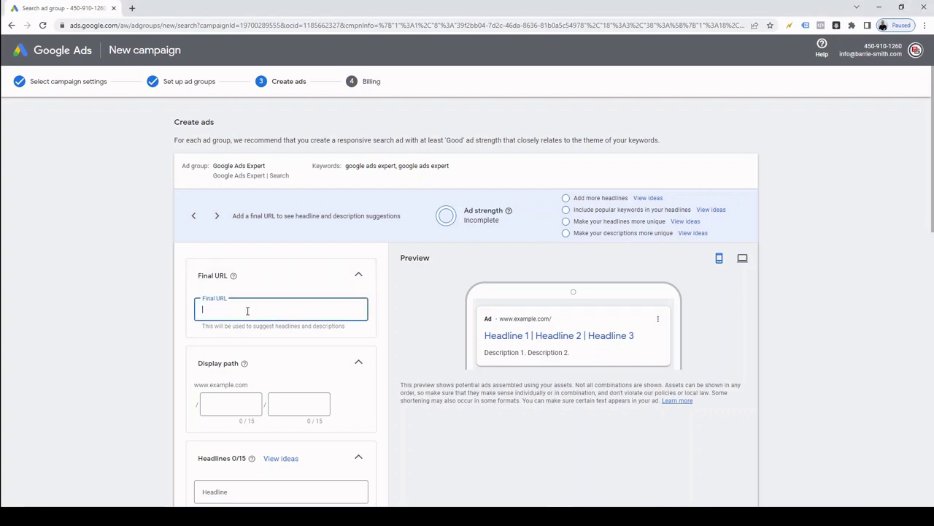
{"action": "key", "text": "ctrl+v"}
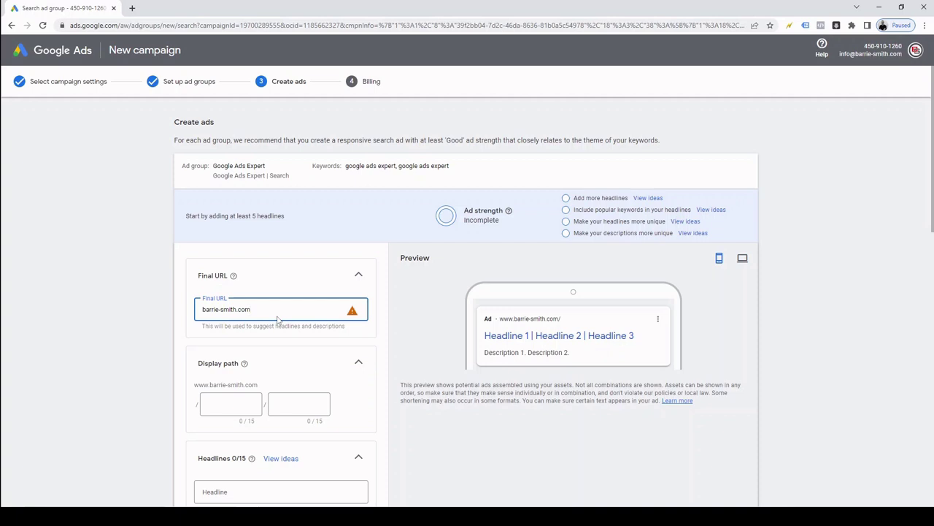
{"action": "left_click", "coordinate": [232, 408]}
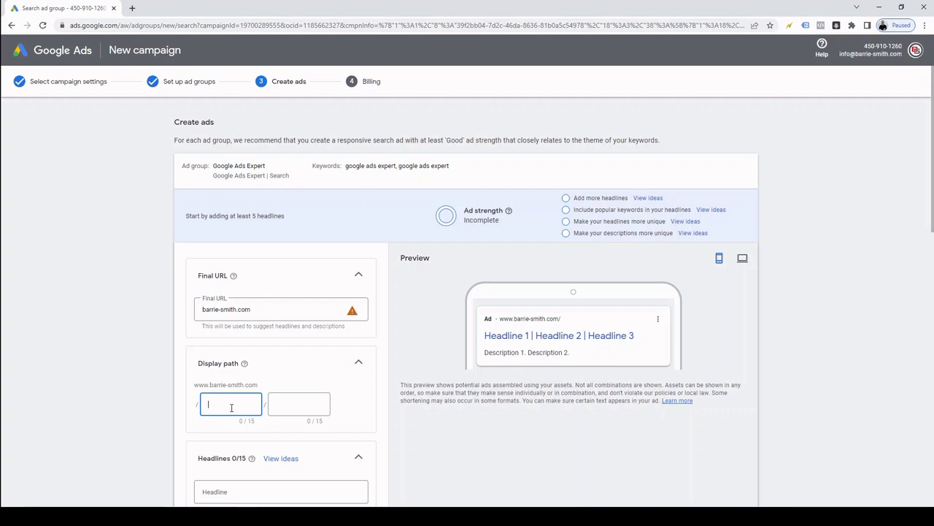
Step: Enter google-ads and expert as the two display path parts
{"action": "type", "text": "google-e"}
{"action": "type", "text": "ds"}
{"action": "key", "text": "Tab"}
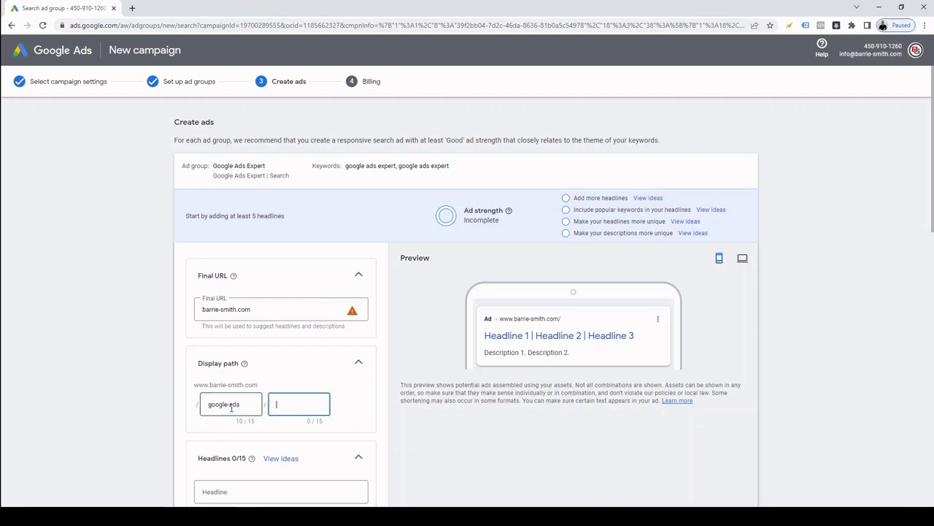
{"action": "type", "text": "expert"}
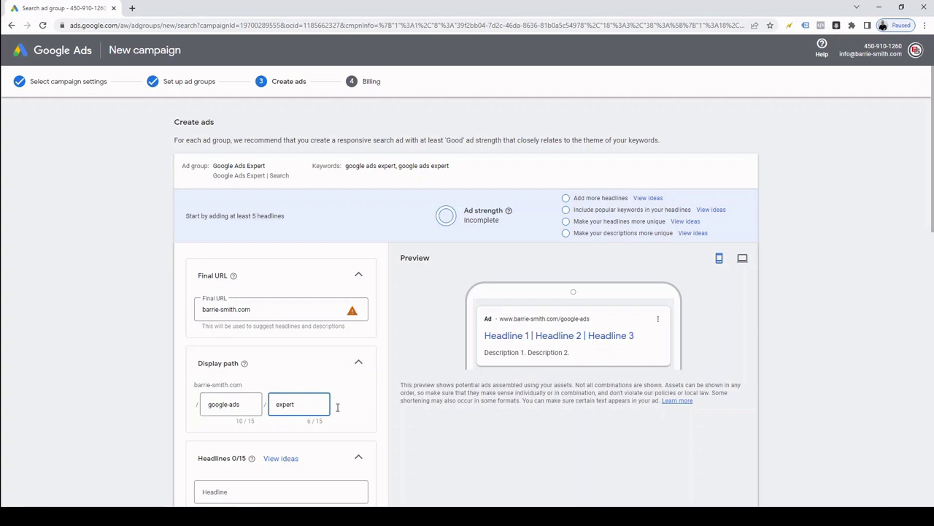
{"action": "left_click", "coordinate": [706, 341]}
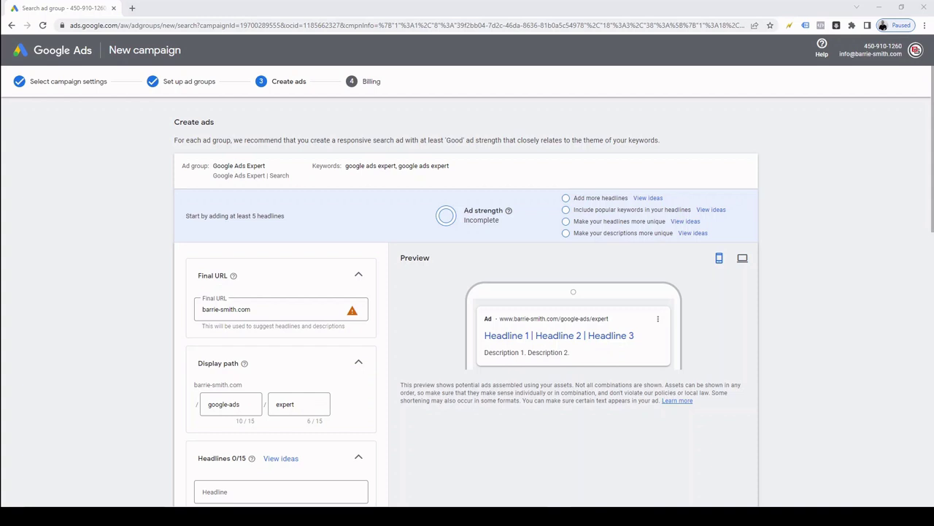
Step: Paste the eight headlines, including Google Ads Expert and Freelance PPC Consultant, into the ad
{"action": "key", "text": "ctrl+v"}
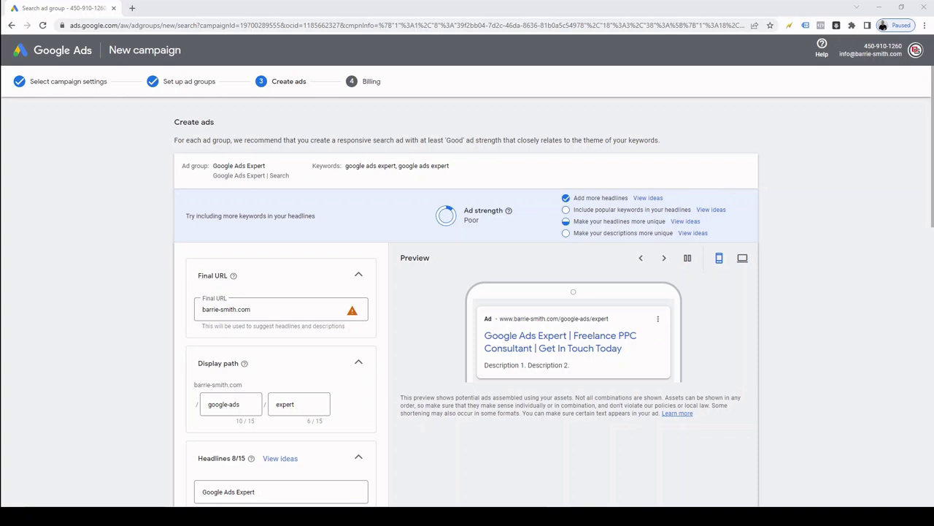
{"action": "scroll", "coordinate": [795, 316], "scroll_direction": "down", "scroll_amount": 4}
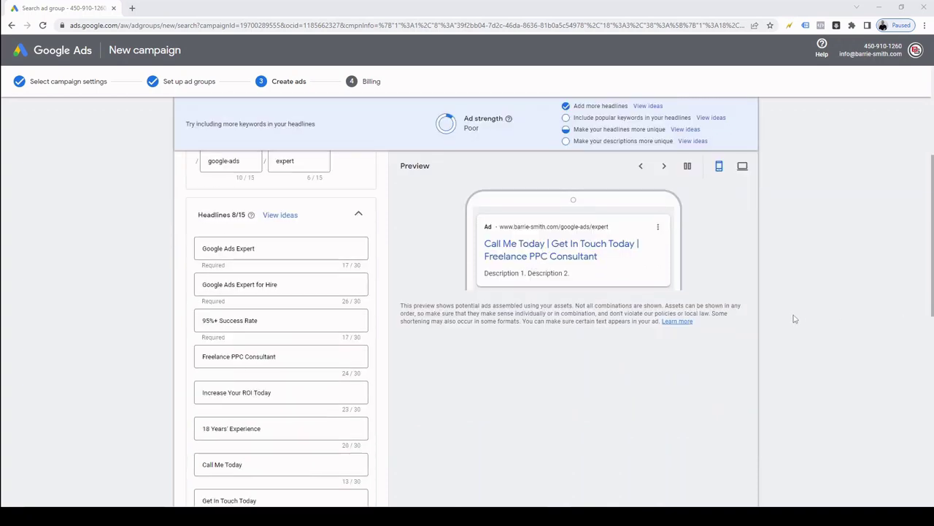
{"action": "scroll", "coordinate": [795, 319], "scroll_direction": "down", "scroll_amount": 1}
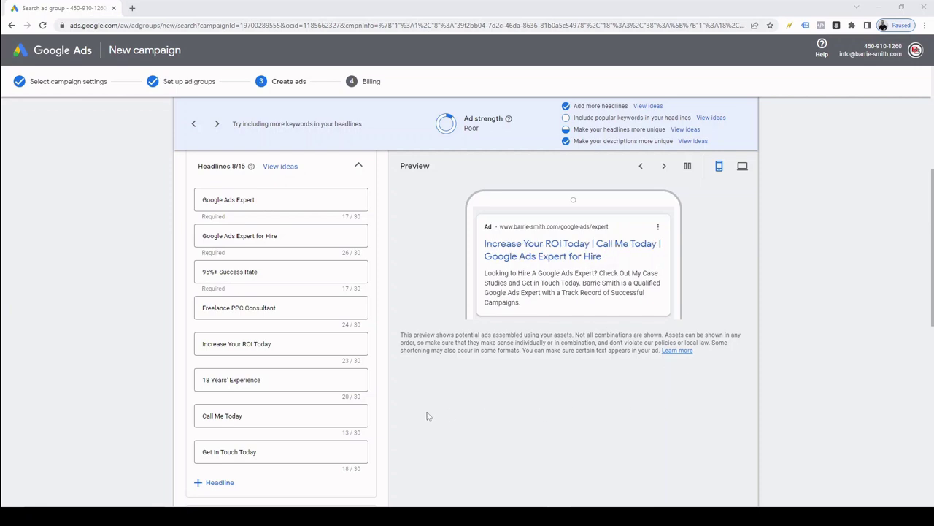
{"action": "scroll", "coordinate": [428, 416], "scroll_direction": "down", "scroll_amount": 2}
{"action": "scroll", "coordinate": [429, 416], "scroll_direction": "down", "scroll_amount": 2}
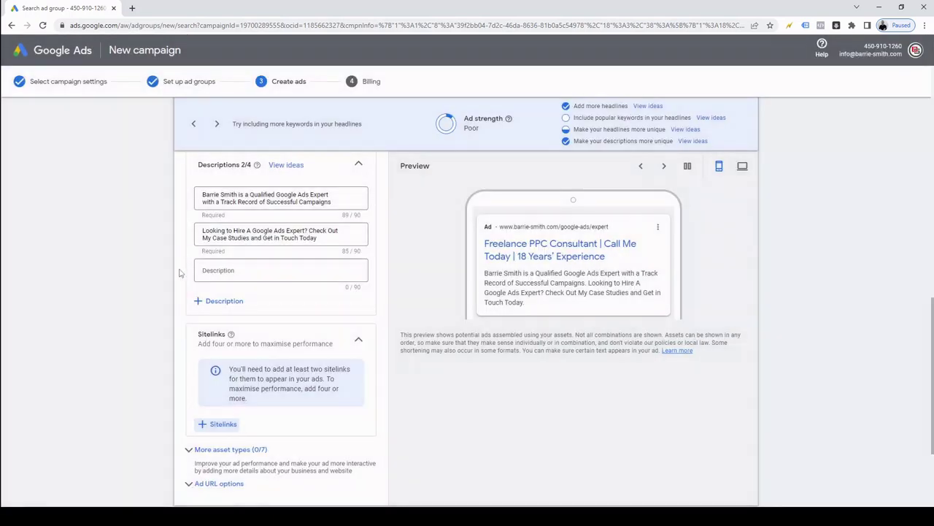
Step: Expand More asset types, then save the finished ad and continue campaign setup
{"action": "scroll", "coordinate": [160, 313], "scroll_direction": "down", "scroll_amount": 3}
{"action": "left_click", "coordinate": [186, 353]}
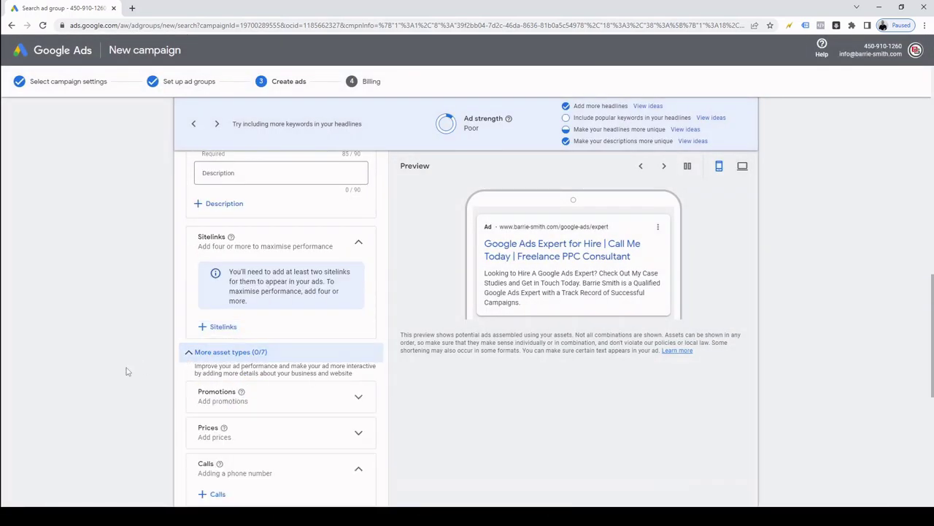
{"action": "scroll", "coordinate": [124, 372], "scroll_direction": "down", "scroll_amount": 1}
{"action": "scroll", "coordinate": [106, 368], "scroll_direction": "down", "scroll_amount": 2}
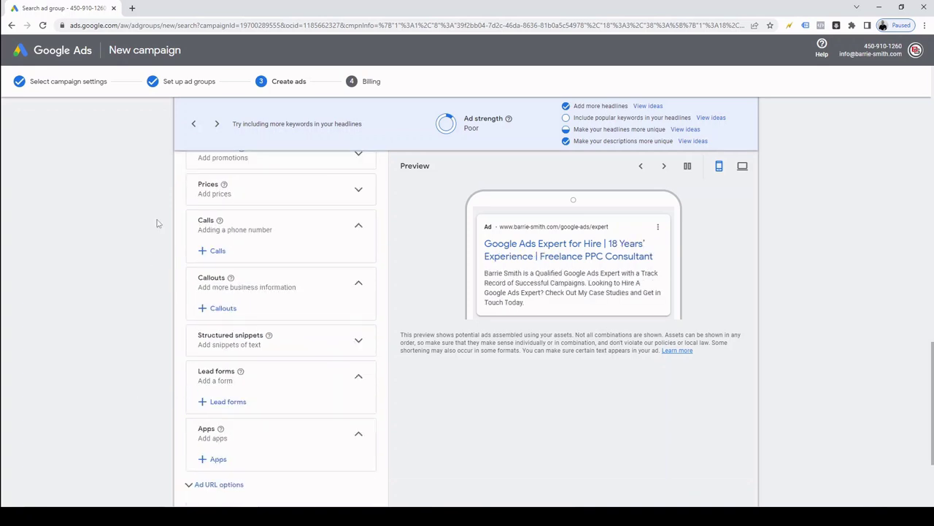
{"action": "scroll", "coordinate": [156, 304], "scroll_direction": "down", "scroll_amount": 2}
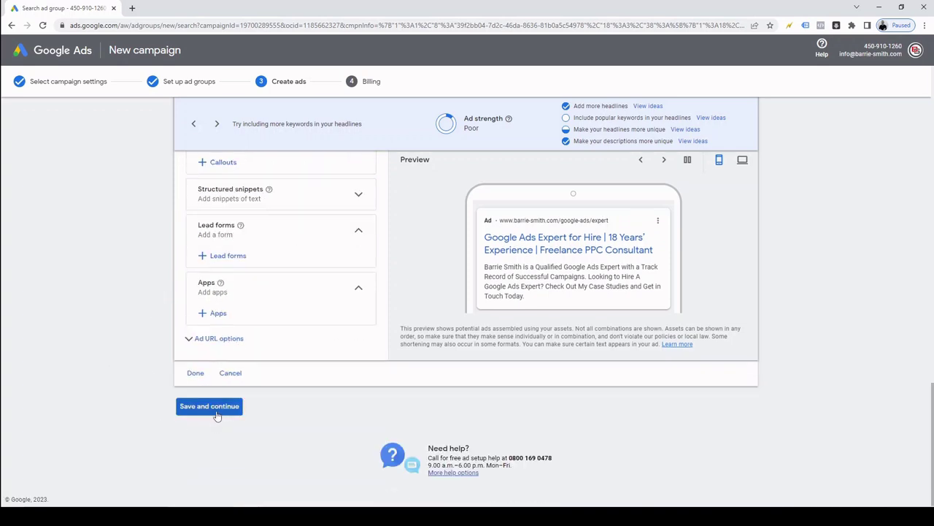
{"action": "left_click", "coordinate": [214, 409]}
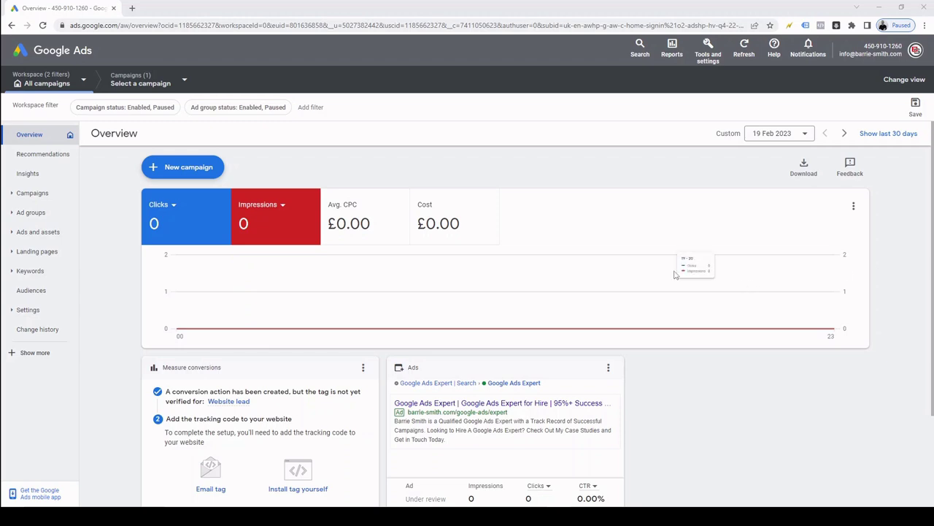
Step: From Negative keyword lists, start a new list named Account and enter its negative keywords
{"action": "left_click", "coordinate": [708, 52]}
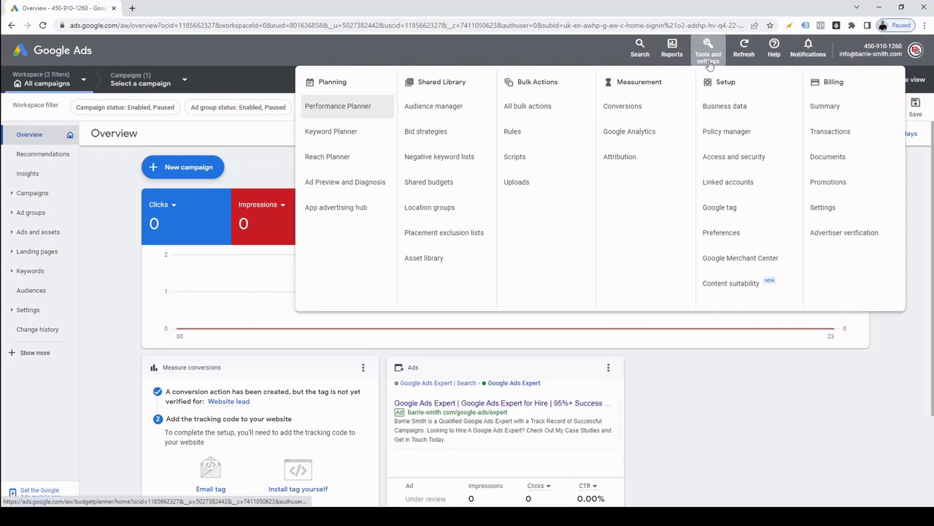
{"action": "left_click", "coordinate": [430, 159]}
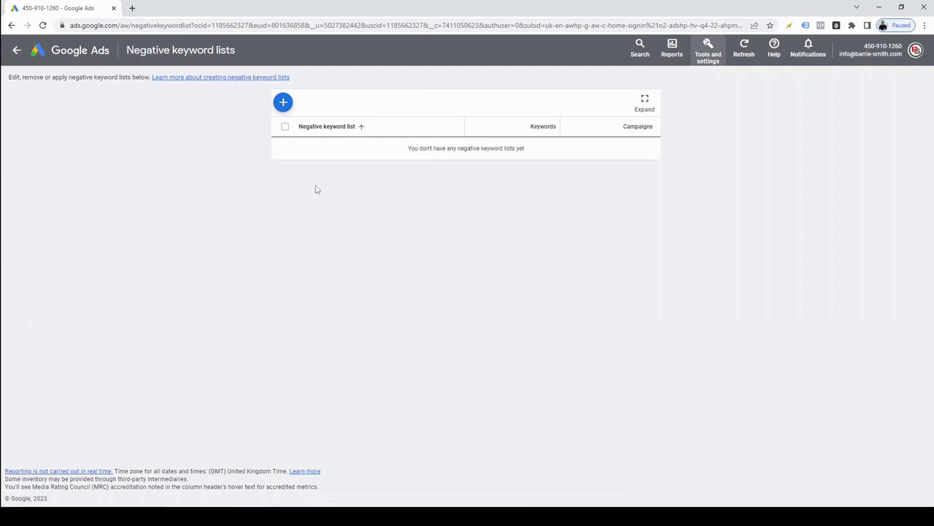
{"action": "left_click", "coordinate": [283, 103]}
{"action": "left_click", "coordinate": [321, 122]}
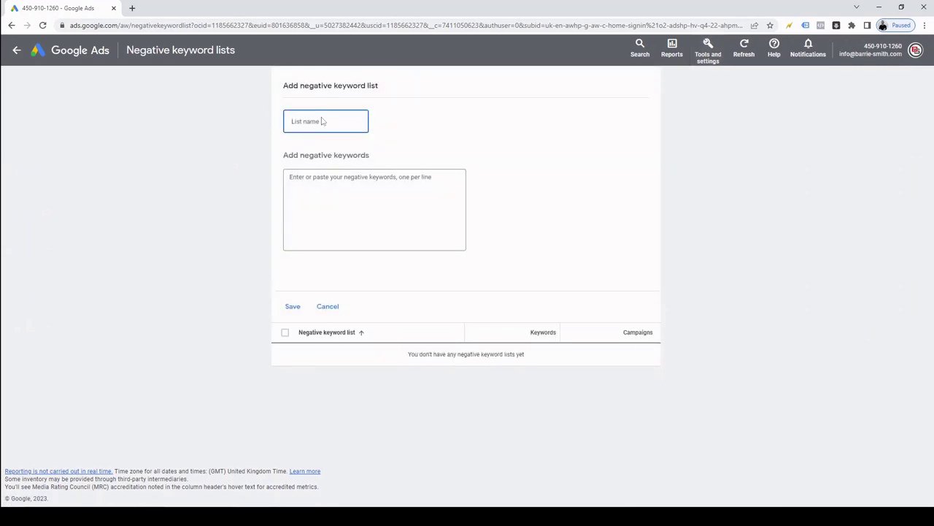
{"action": "type", "text": "Account"}
{"action": "key", "text": "Tab"}
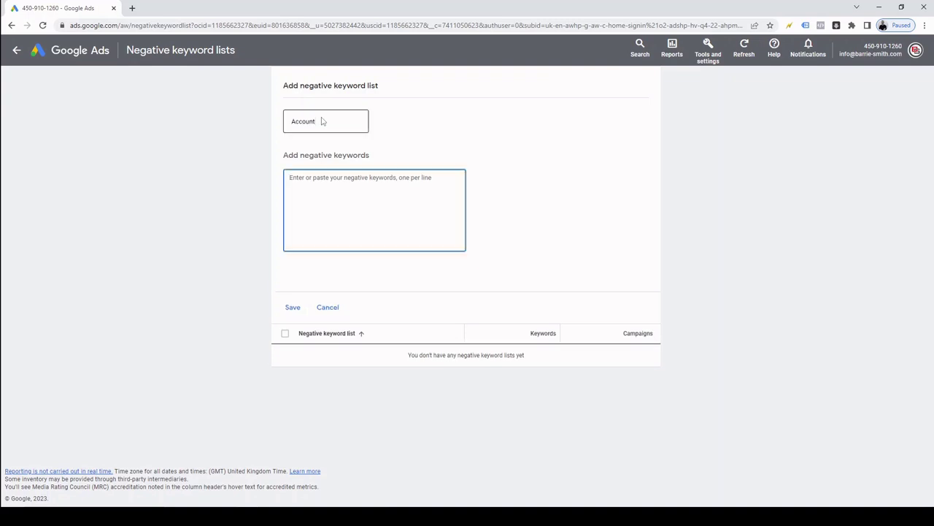
{"action": "type", "text": "1"}
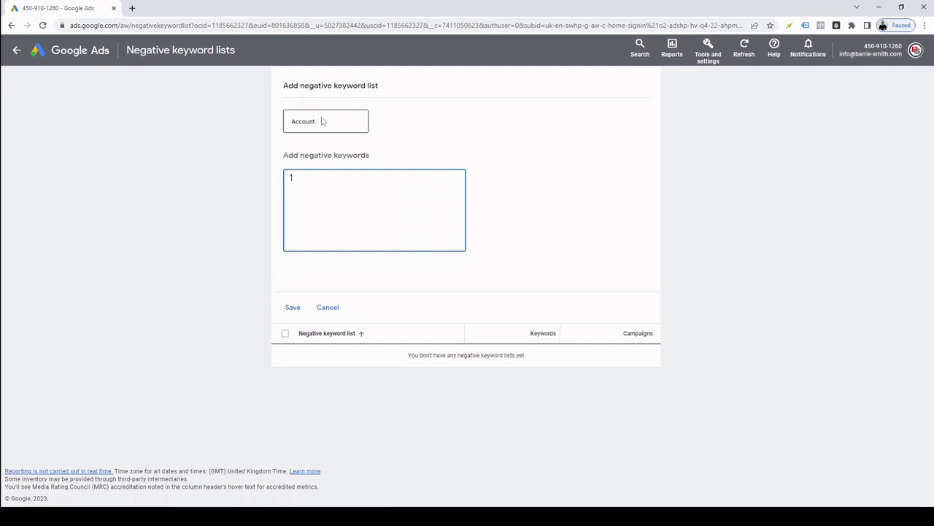
{"action": "type", "text": "what is"}
{"action": "type", "text": "\"how to\""}
Step: Save the Account list and apply it to the Google Ads Expert | Search campaign
{"action": "left_click", "coordinate": [292, 310]}
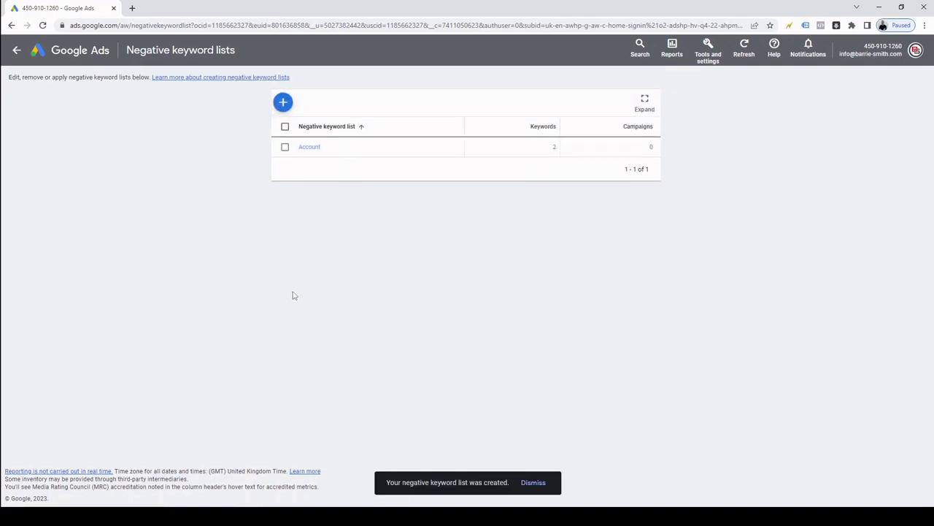
{"action": "left_click", "coordinate": [284, 147]}
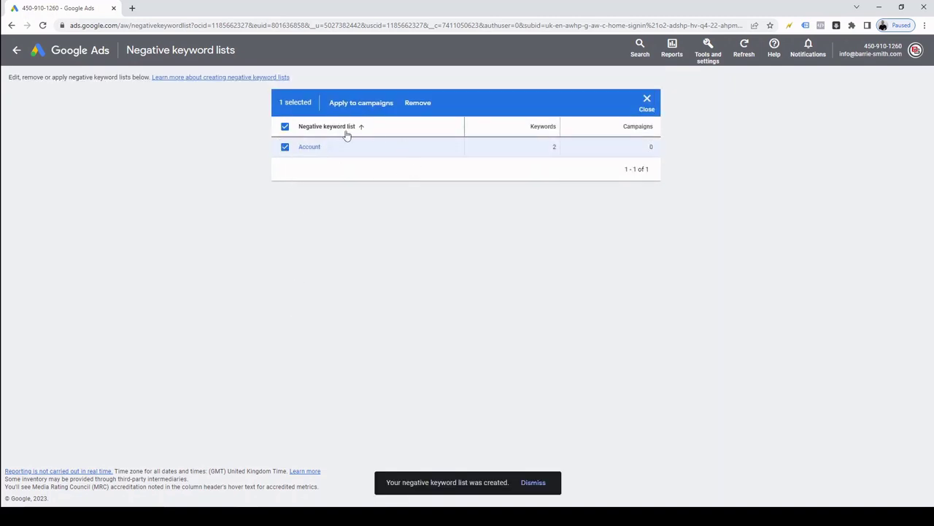
{"action": "left_click", "coordinate": [349, 103]}
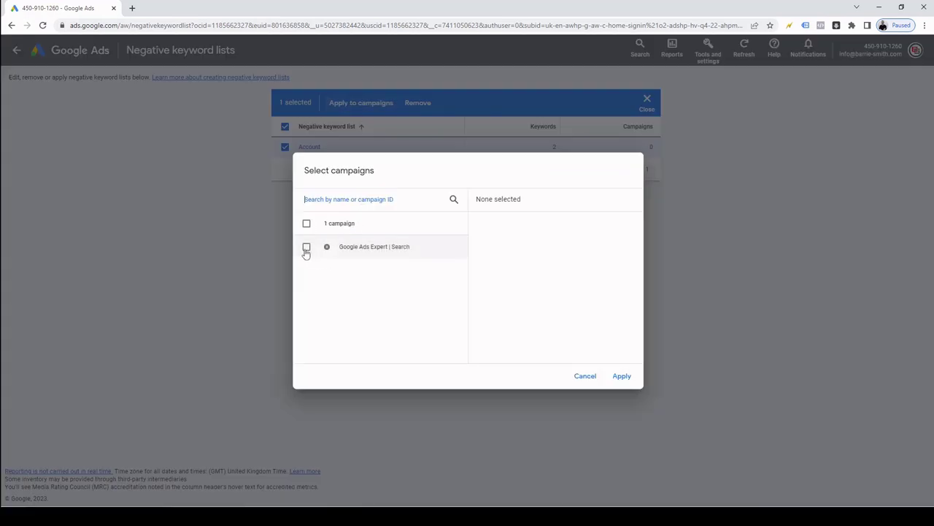
{"action": "left_click", "coordinate": [307, 248]}
{"action": "left_click", "coordinate": [621, 378]}
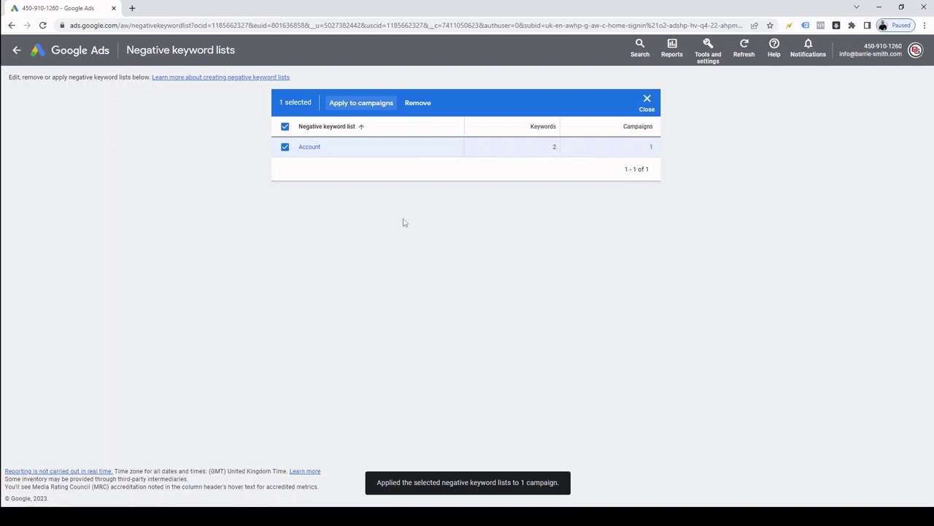
{"action": "left_click", "coordinate": [13, 53]}
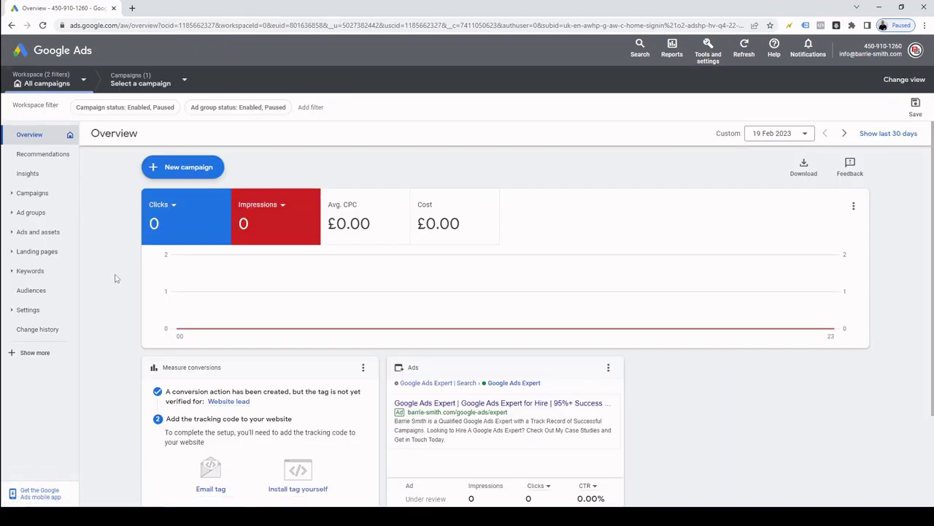
Step: Go to Keywords > Search terms to view the still-empty search terms report
{"action": "left_click", "coordinate": [40, 272]}
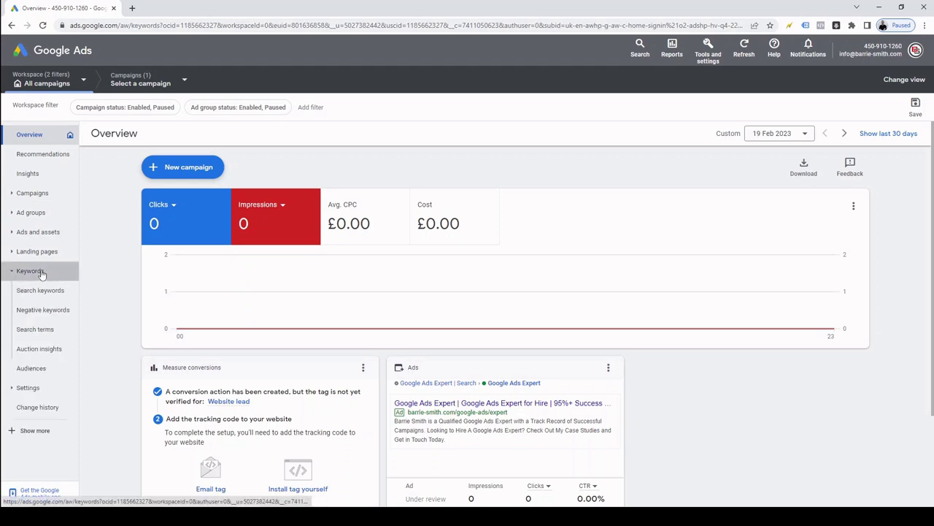
{"action": "left_click", "coordinate": [49, 330]}
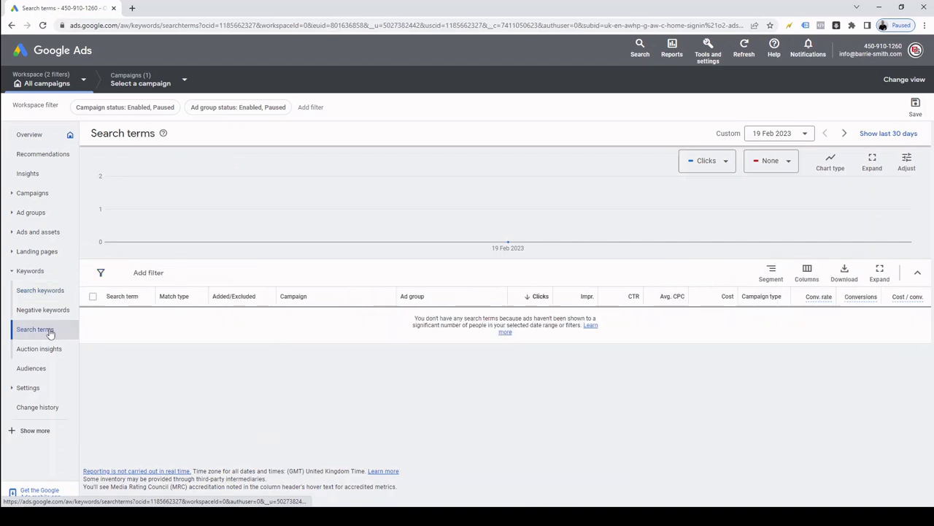